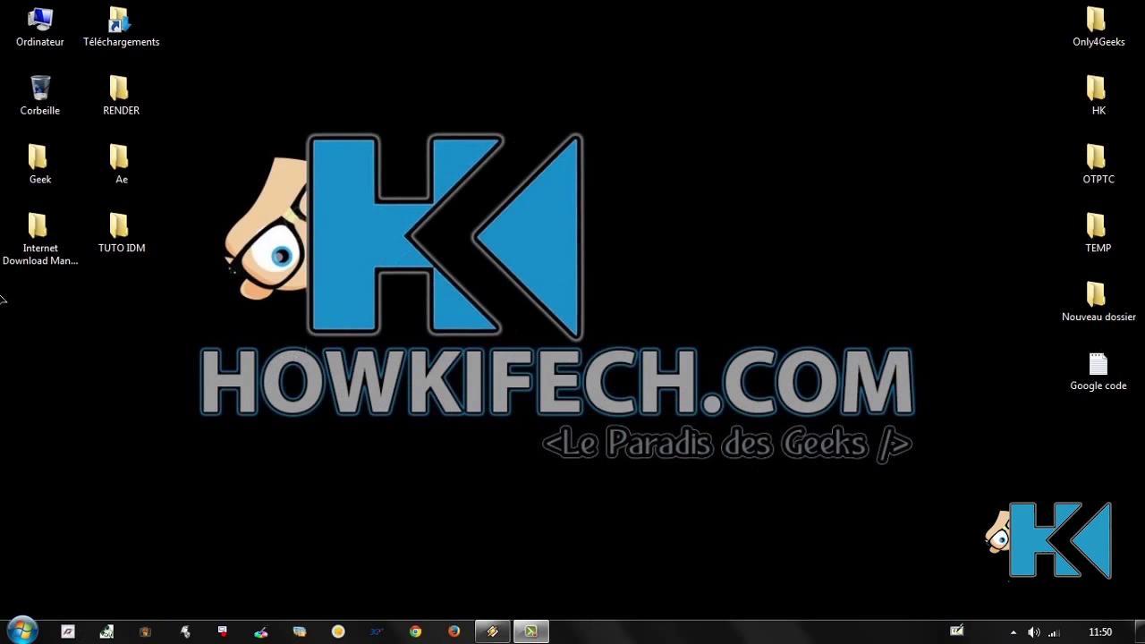
- Launch the IDM 6.21 Build 3 installer from the desktop's Internet Download Manager folder, and minimize the folder window
double_click(38, 229)
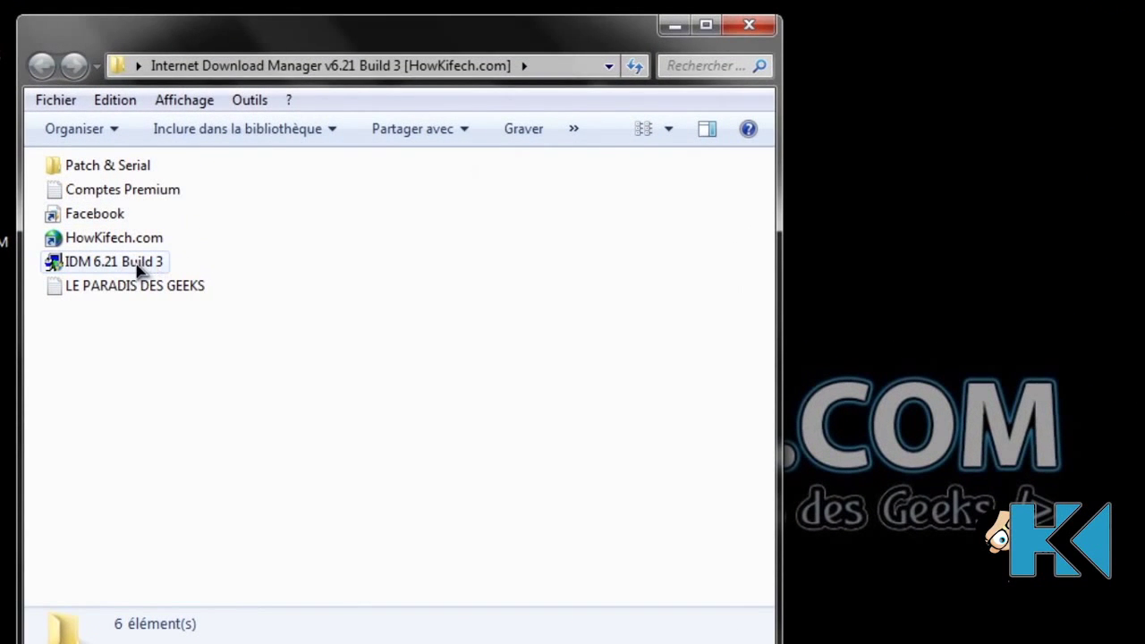
double_click(134, 269)
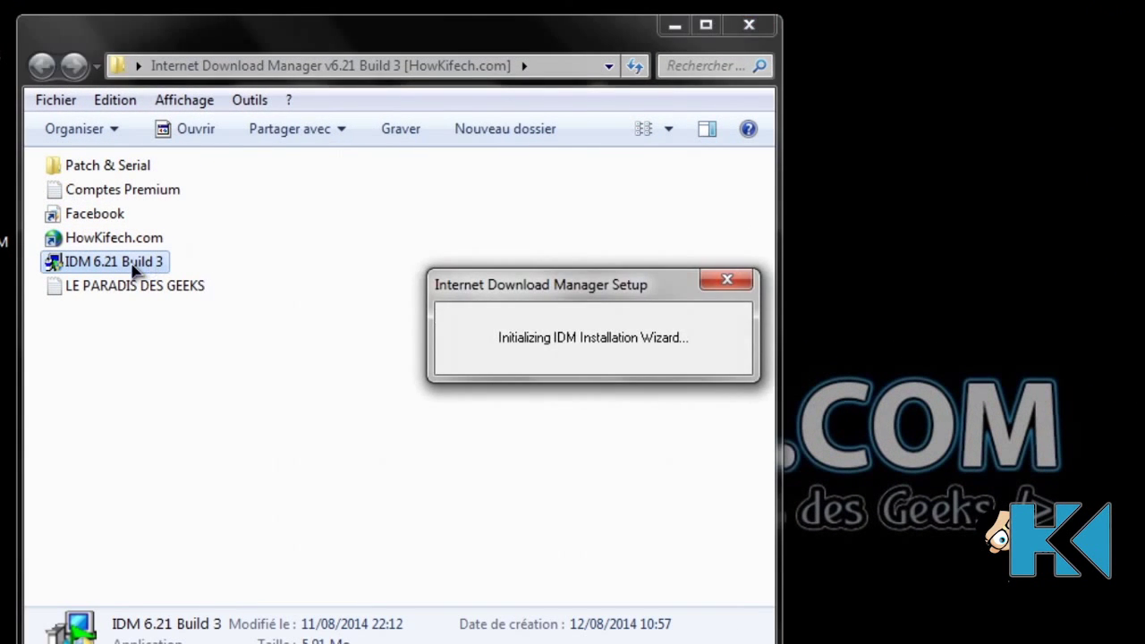
left_click(669, 30)
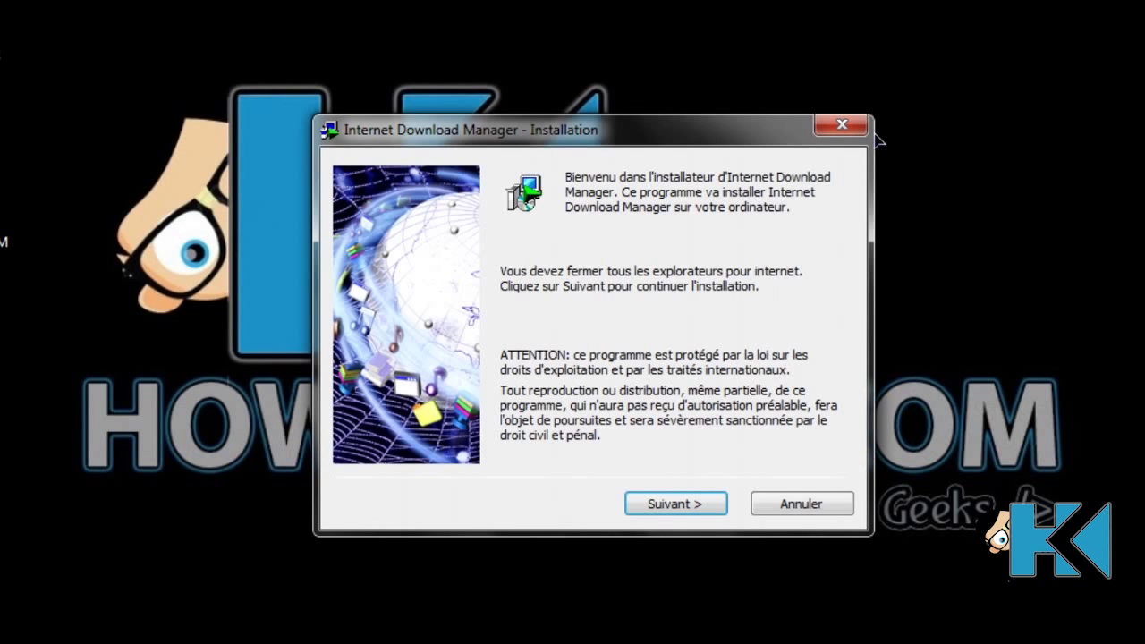
- Install Internet Download Manager with the wizard's default settings, finish the setup and dismiss the serial number warning
left_click(679, 505)
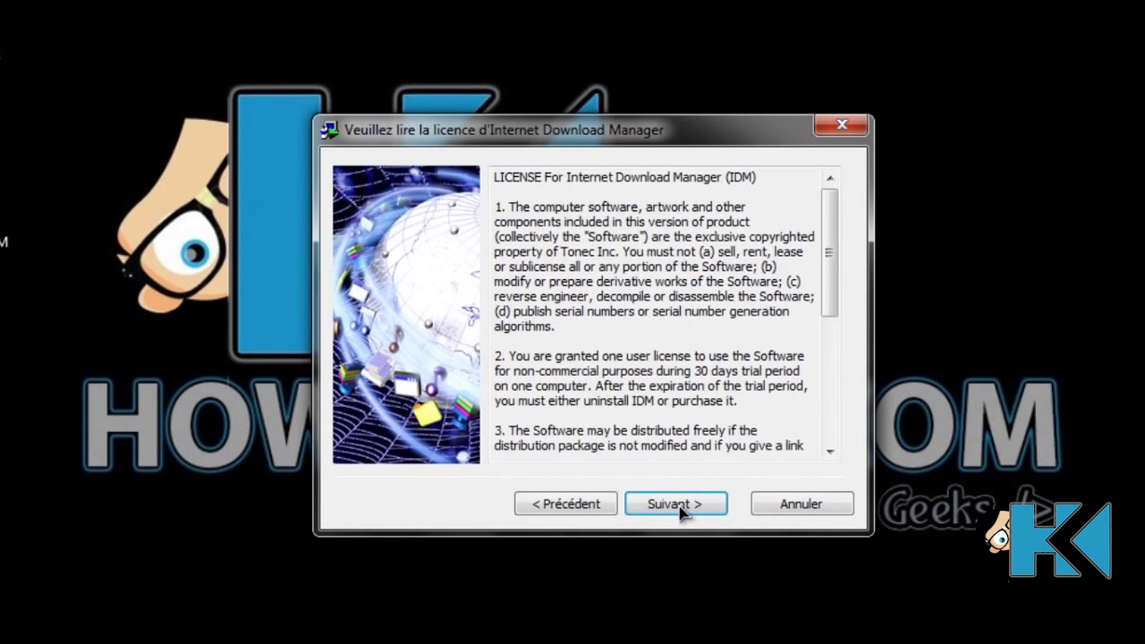
left_click(680, 506)
left_click(680, 505)
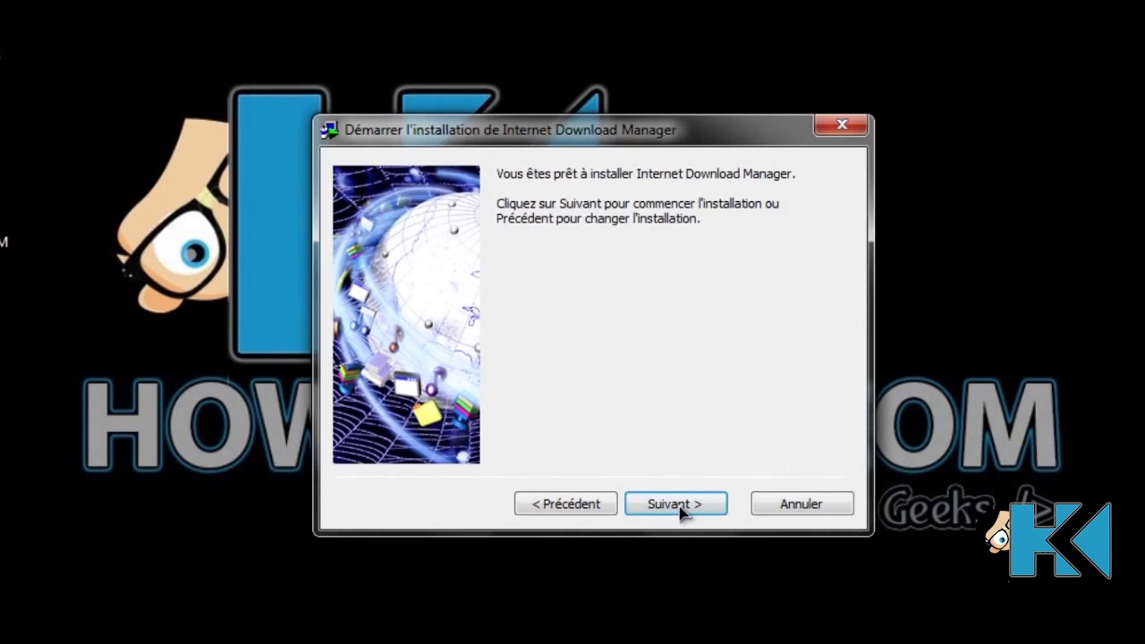
left_click(680, 506)
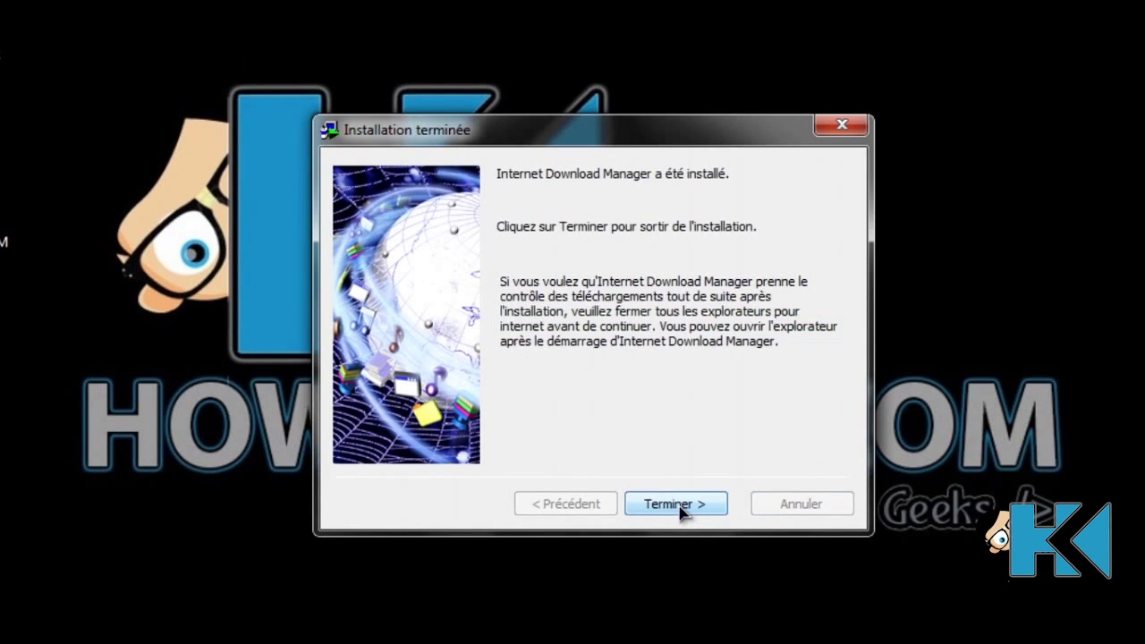
left_click(678, 505)
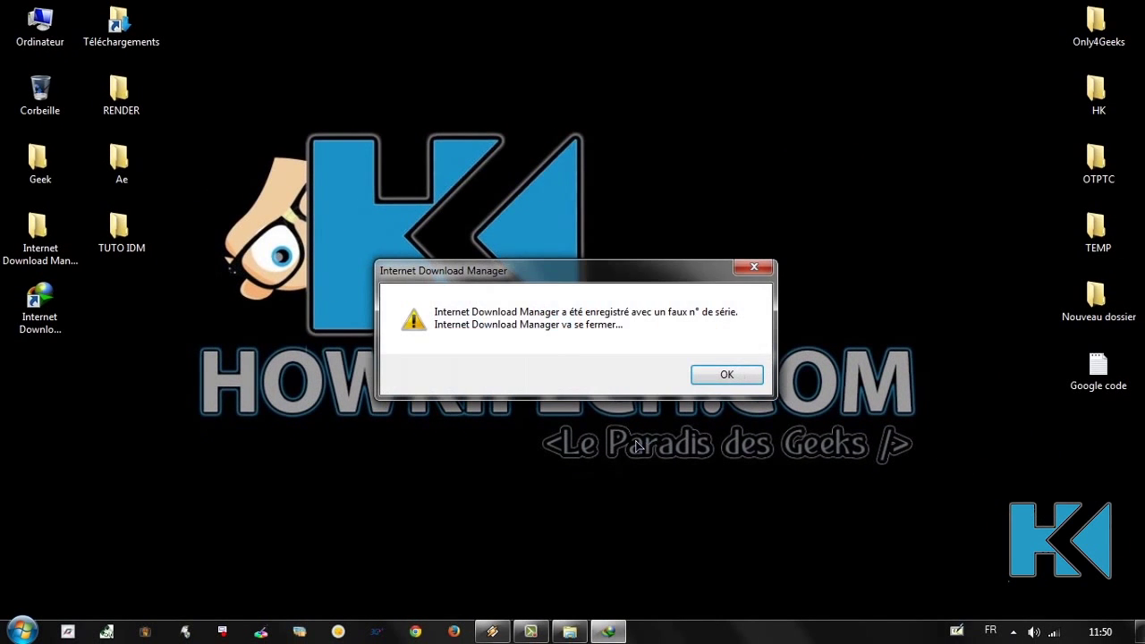
left_click(727, 376)
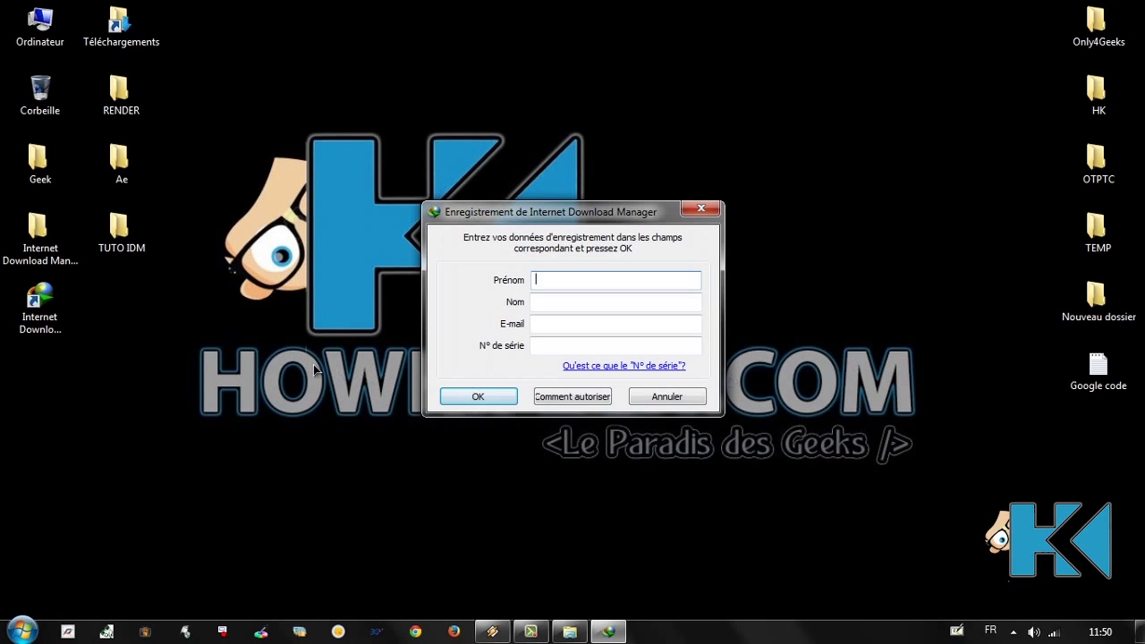
- Return to the installer folder, move the registration dialog aside and open the Serial text file in Patch & Serial
left_click(583, 630)
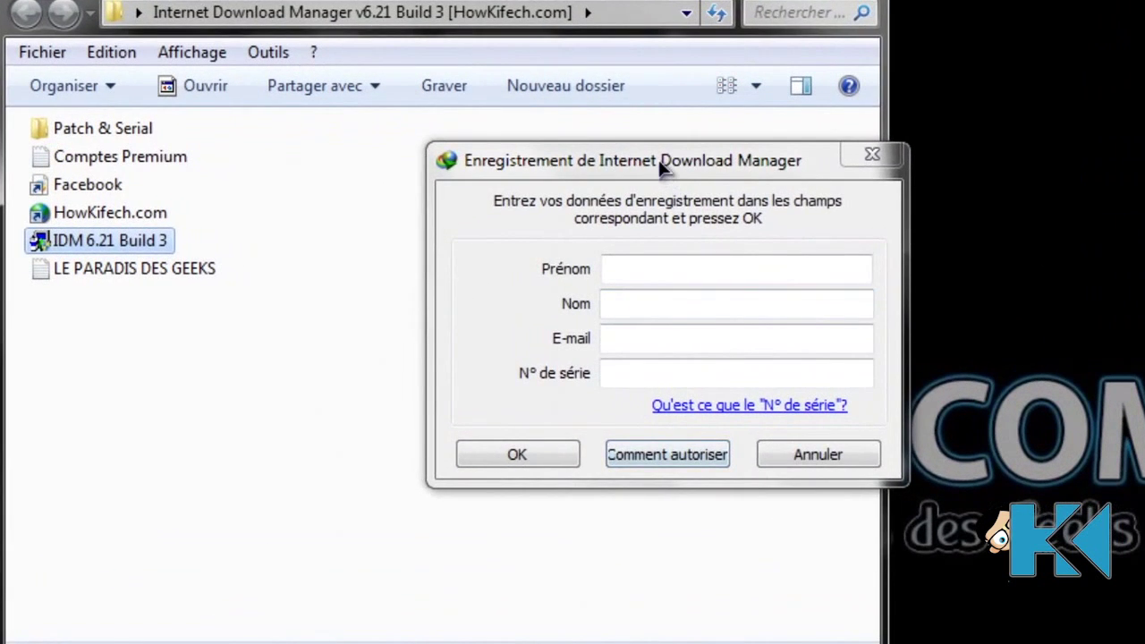
left_click_drag(658, 160, 581, 225)
double_click(123, 128)
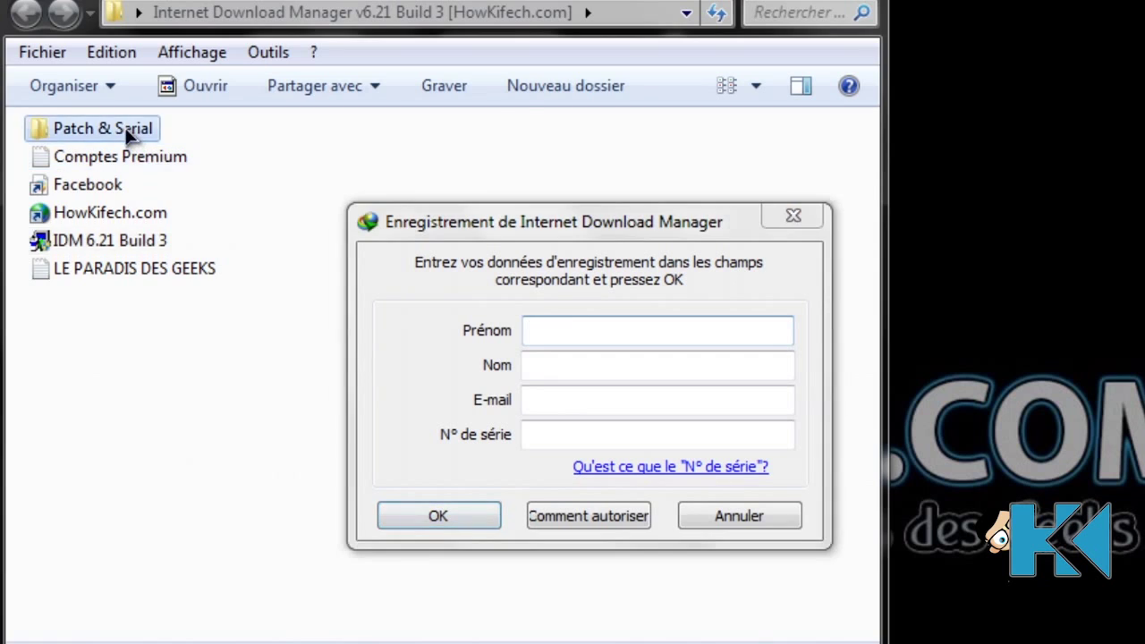
double_click(76, 193)
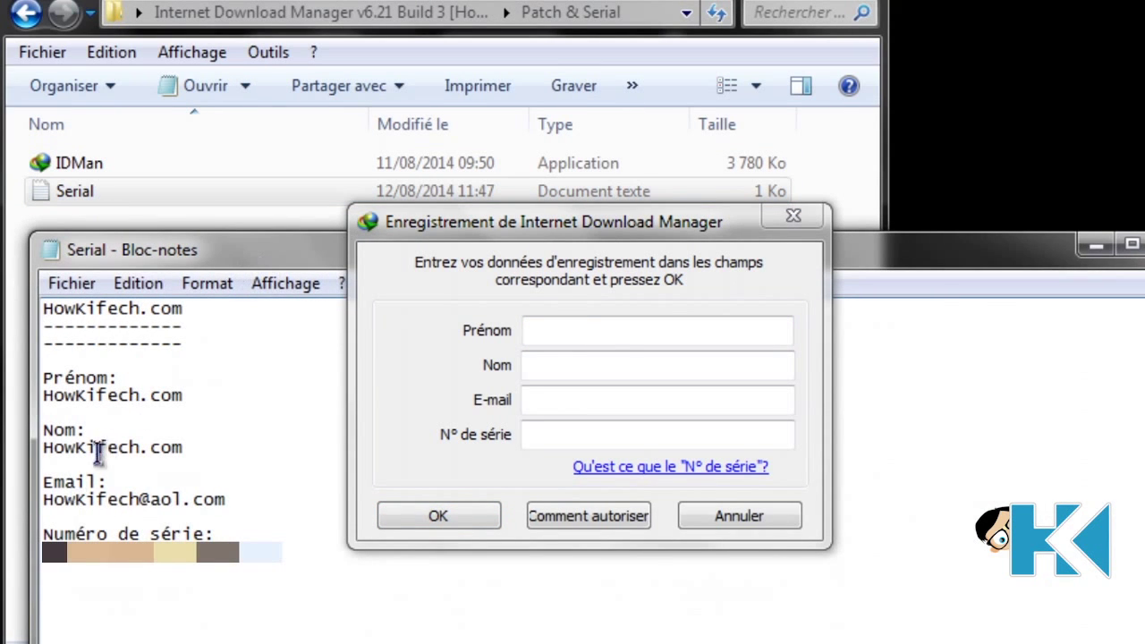
- Copy HowKifech.com from the Serial file into the Prénom and Nom fields of the registration dialog
double_click(90, 395)
key("ctrl+c")
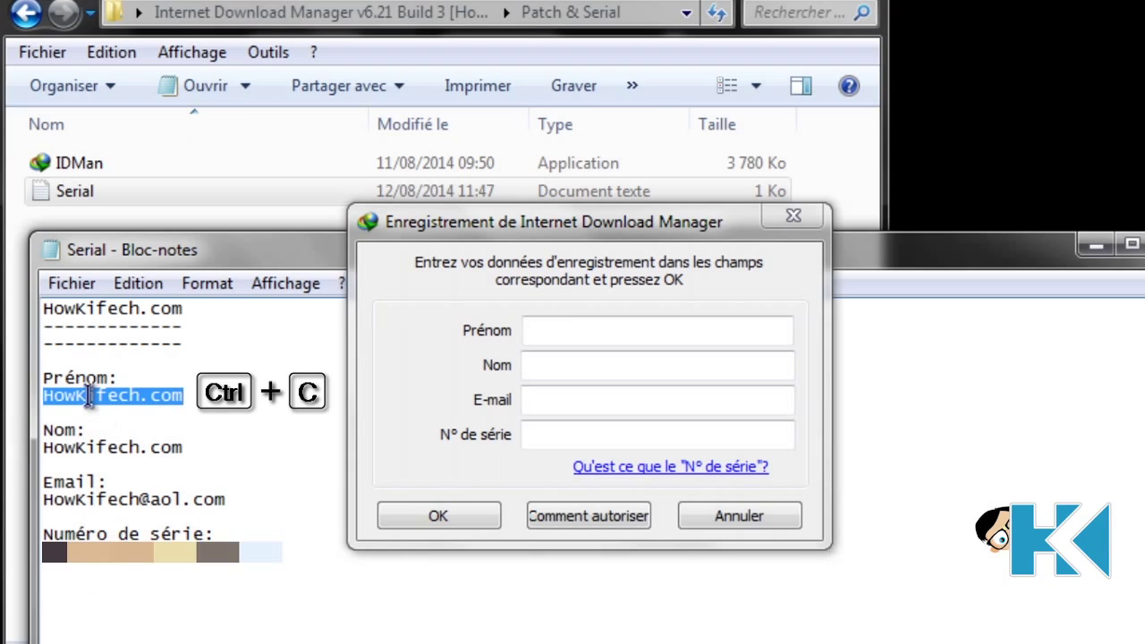
left_click(565, 329)
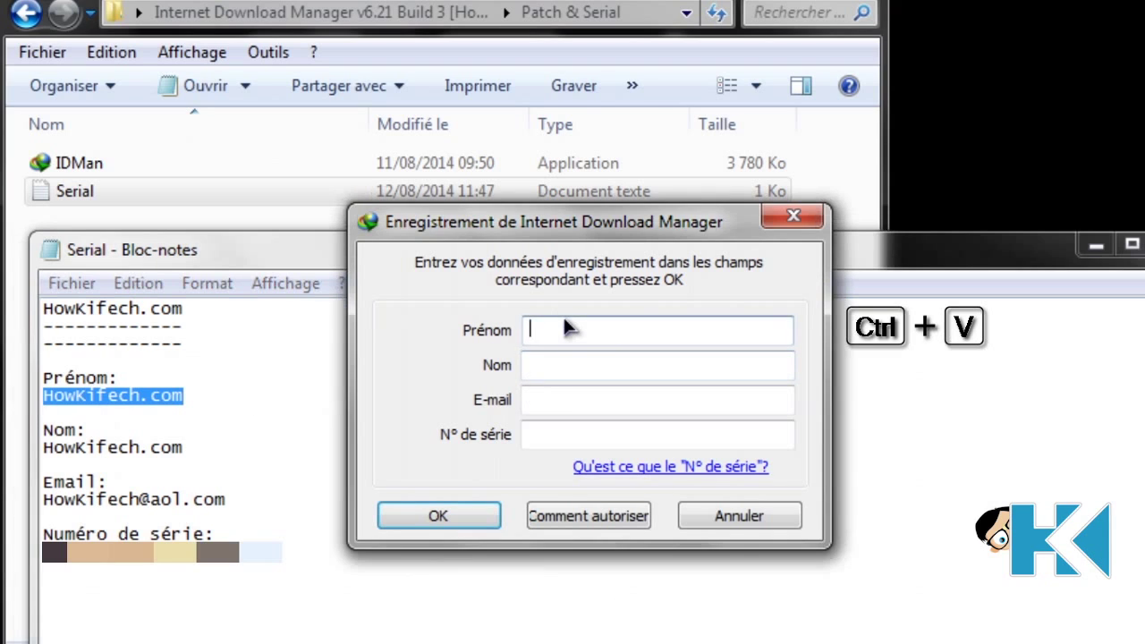
key("ctrl+v")
left_click(555, 363)
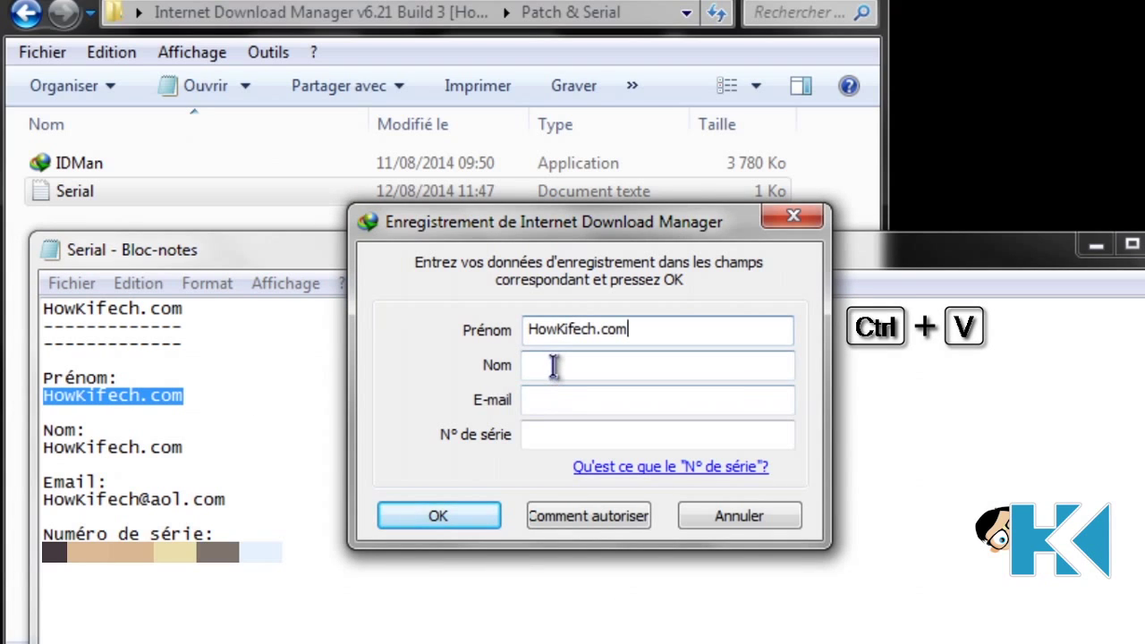
key("ctrl+v")
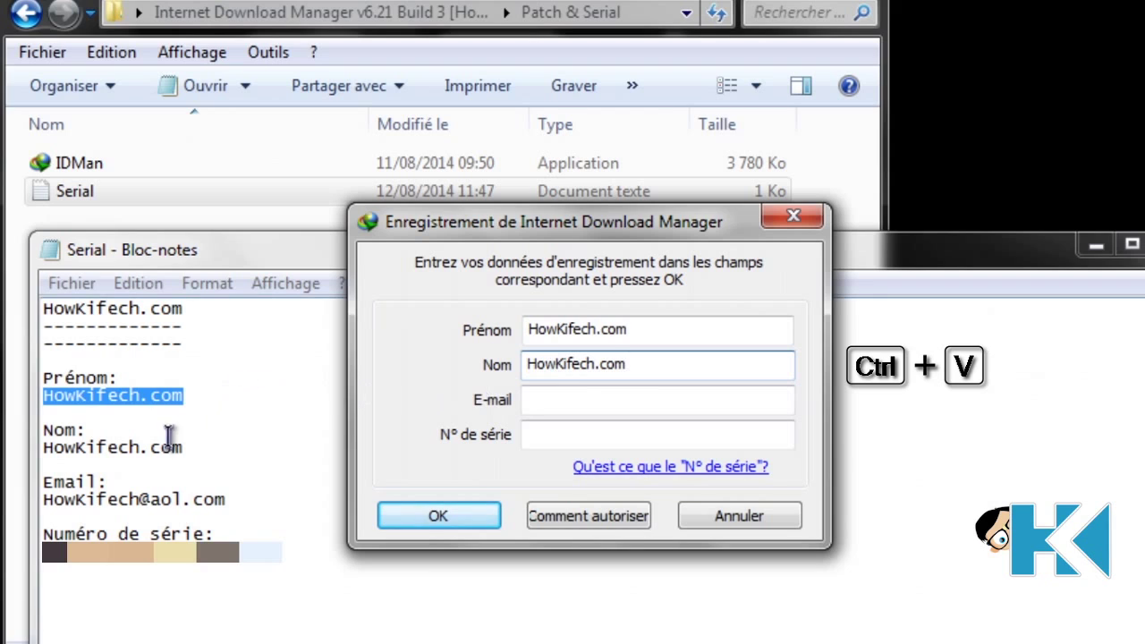
- Copy the e-mail address from the Serial file into the registration dialog's E-mail field
left_click(94, 504)
double_click(94, 504)
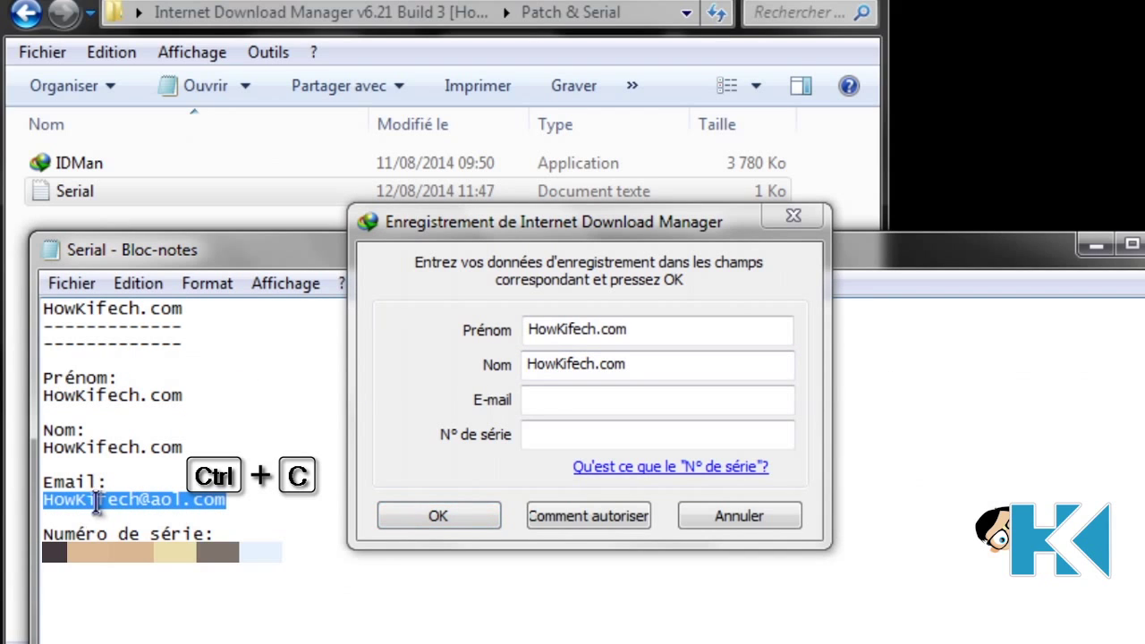
left_click(567, 399)
key("ctrl+v")
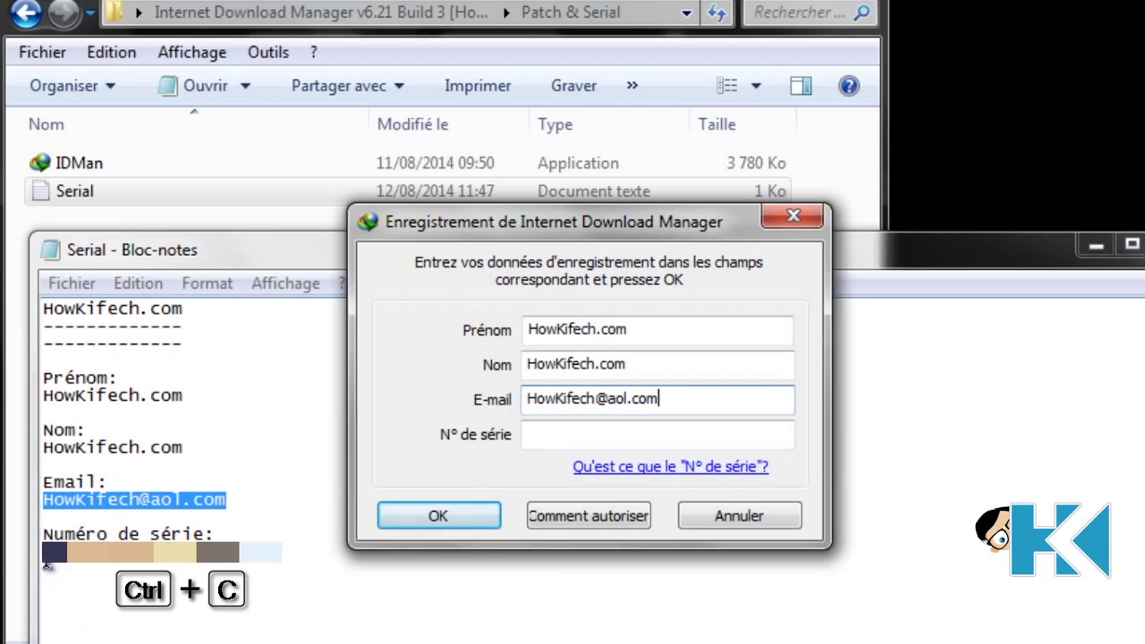
- Copy the serial number into the N° de série field, submit the registration, dismiss the message and close the Serial file
left_click_drag(49, 563, 276, 572)
key("ctrl+c")
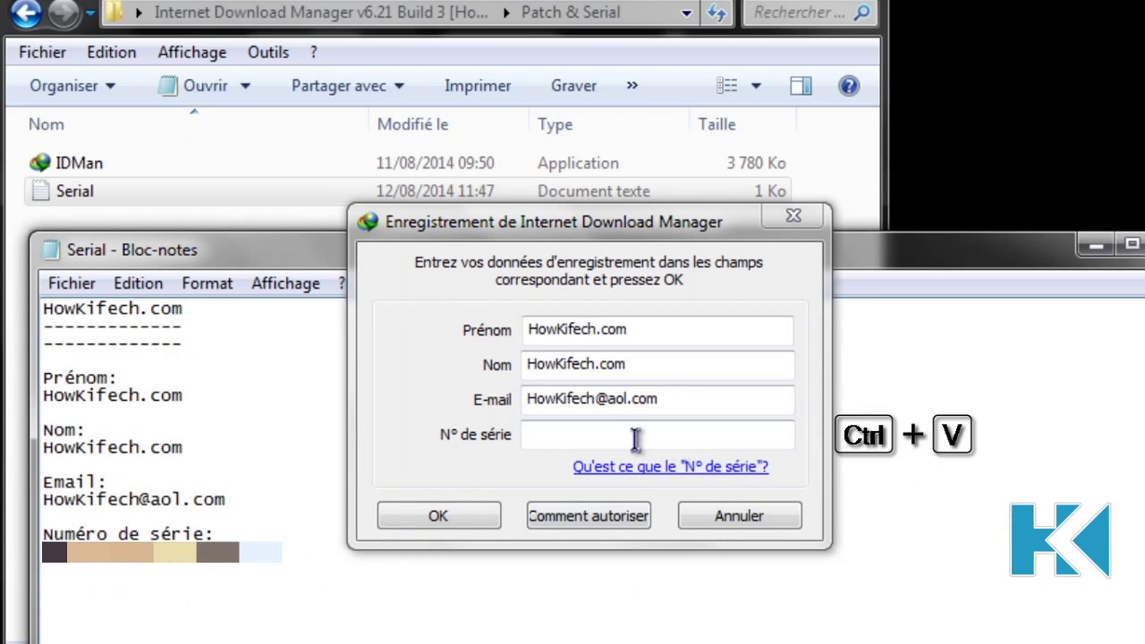
left_click(623, 435)
key("ctrl+v")
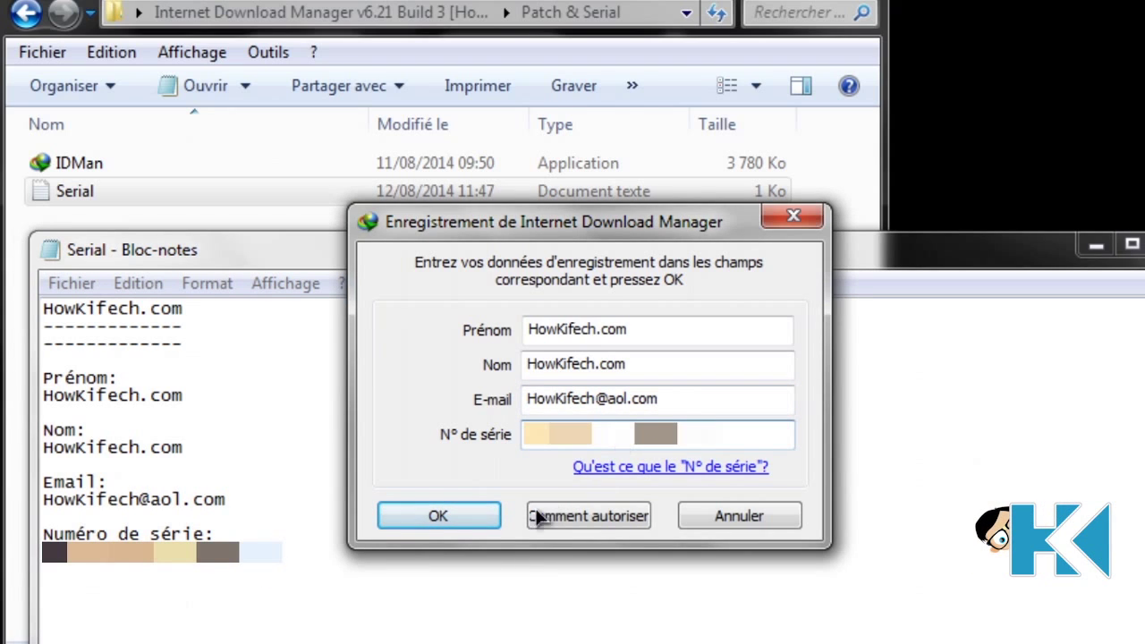
left_click(464, 518)
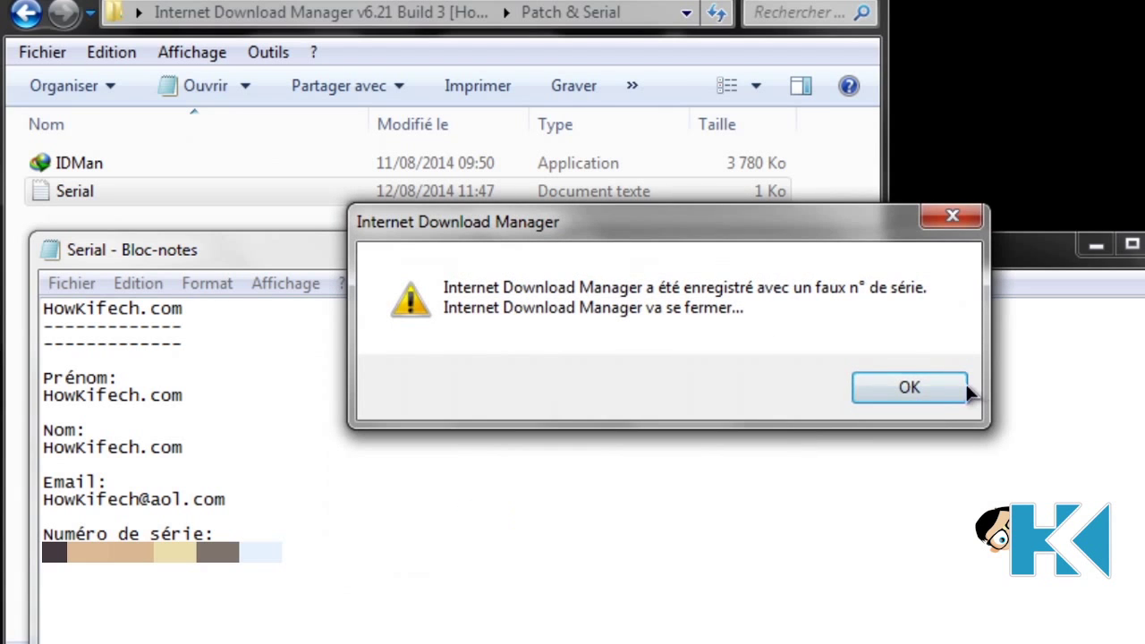
left_click(908, 387)
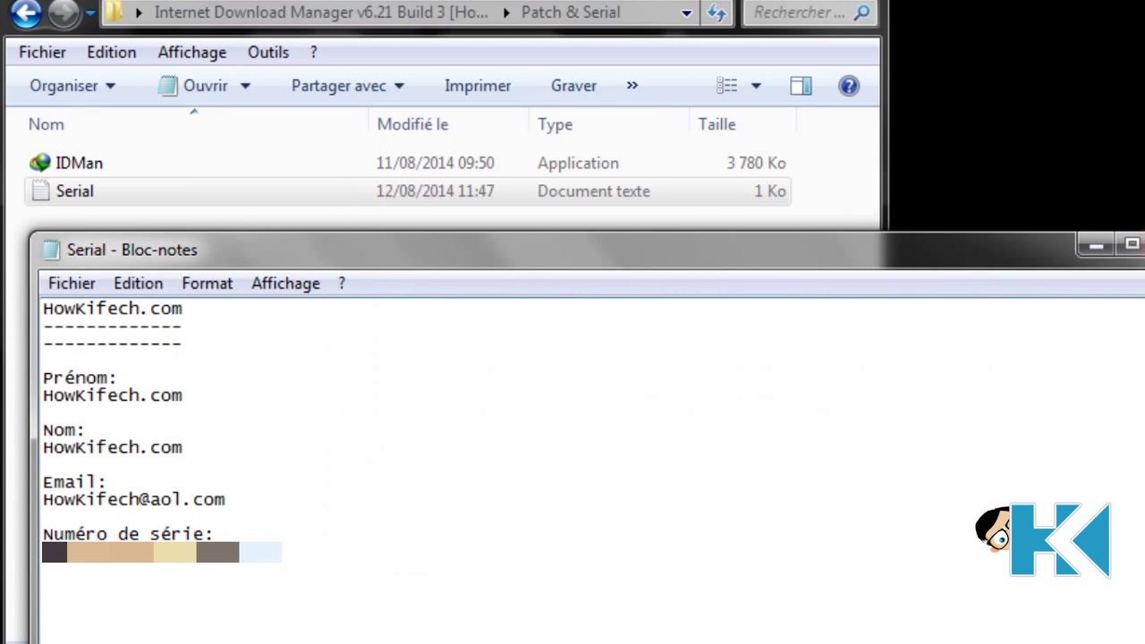
key("alt+F4")
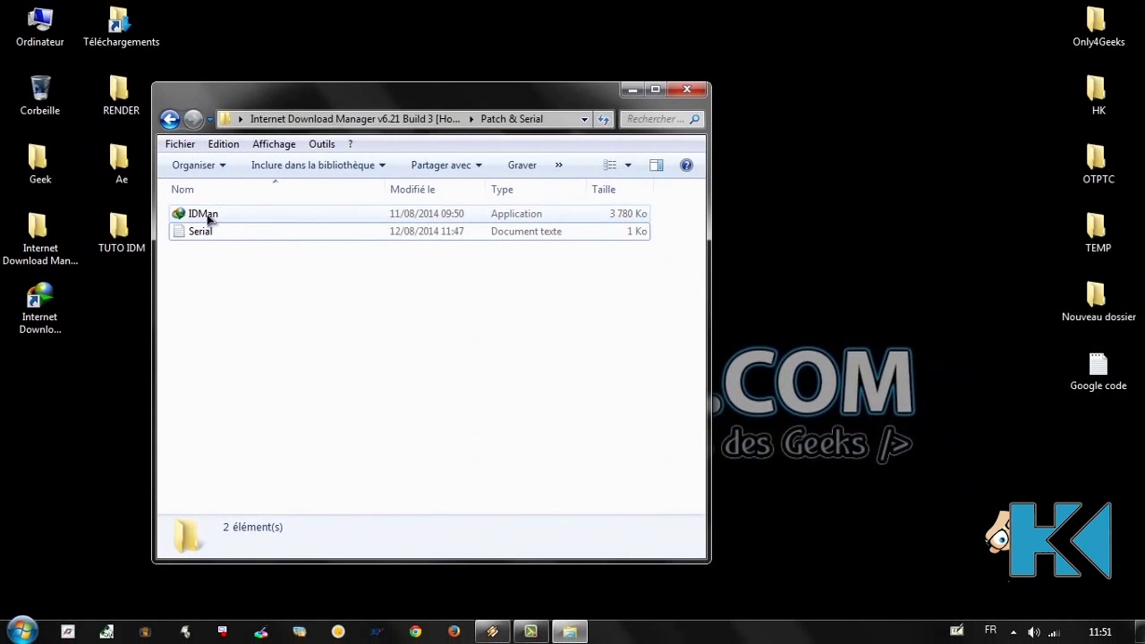
- Copy the IDMan application file from the Patch & Serial folder and close the folder window
left_click(209, 219)
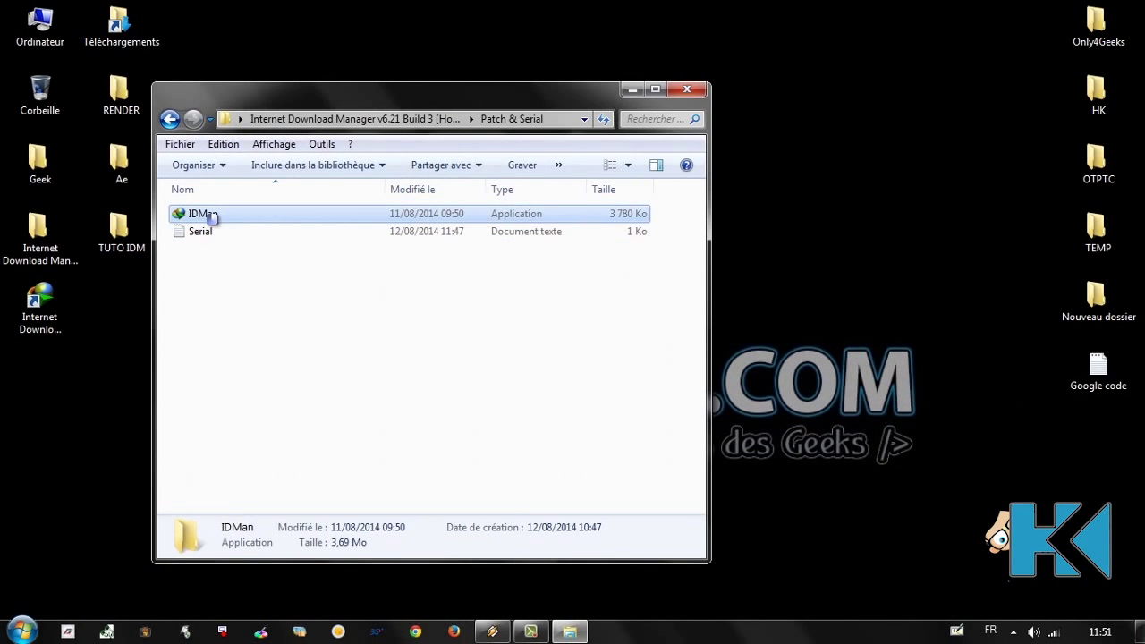
right_click(207, 219)
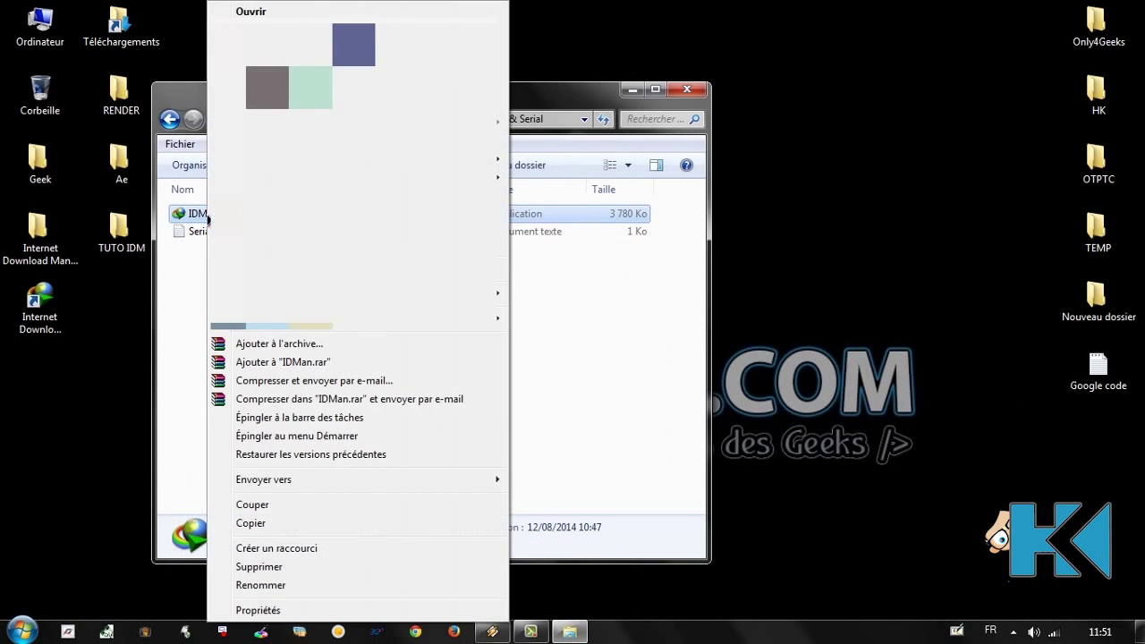
left_click(252, 524)
left_click(685, 90)
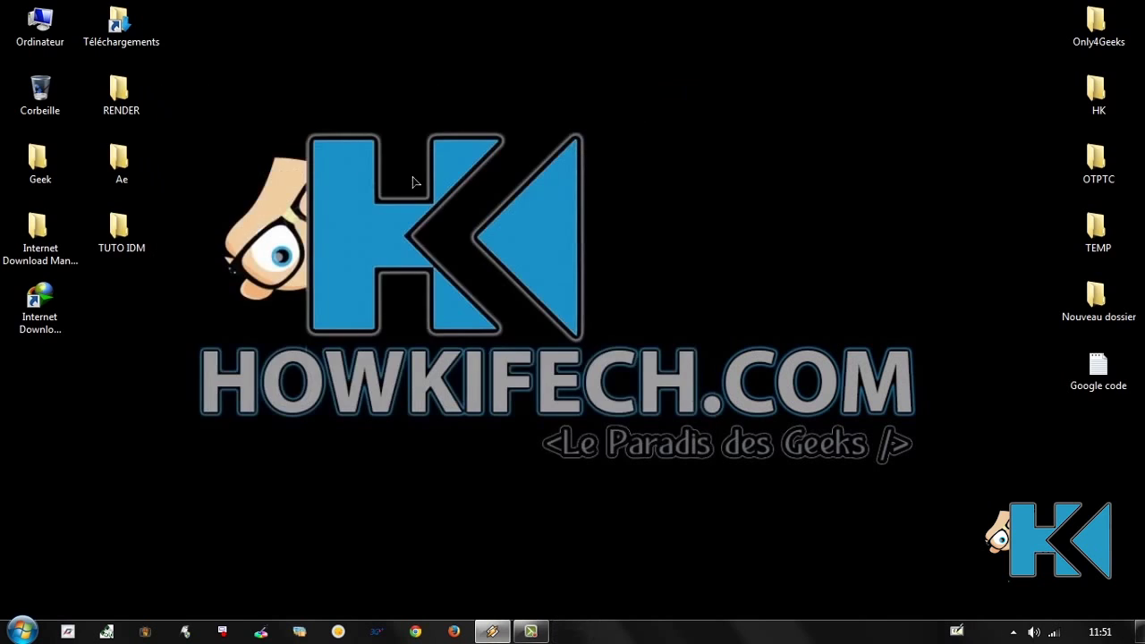
- Open the Internet Download Manager folder under Program Files (x86) on Disque local (C:)
double_click(42, 42)
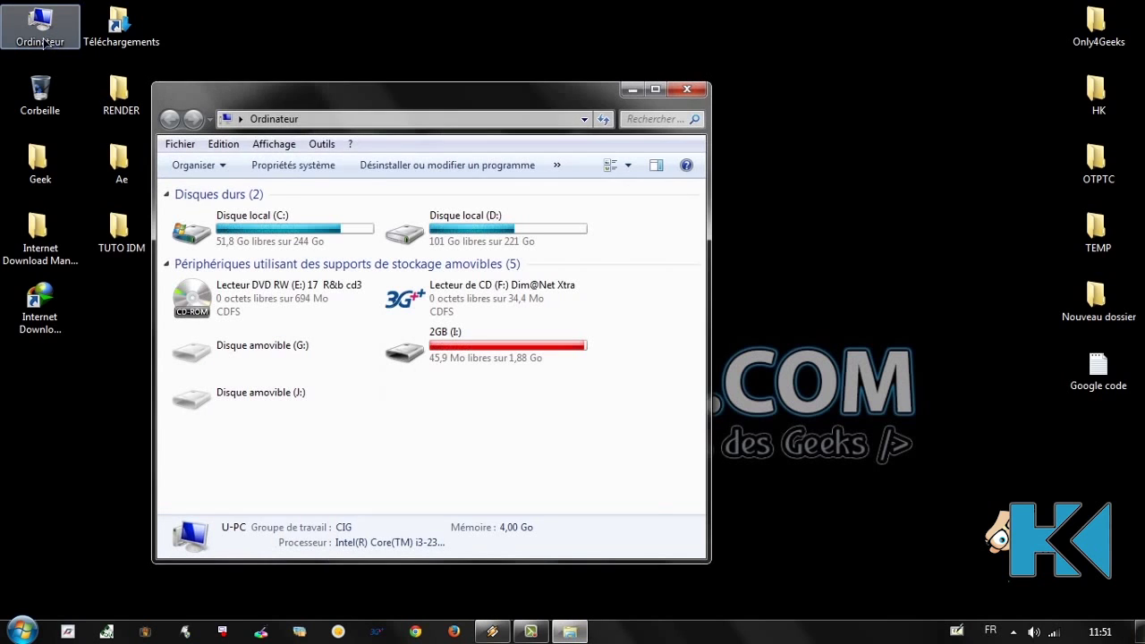
double_click(241, 219)
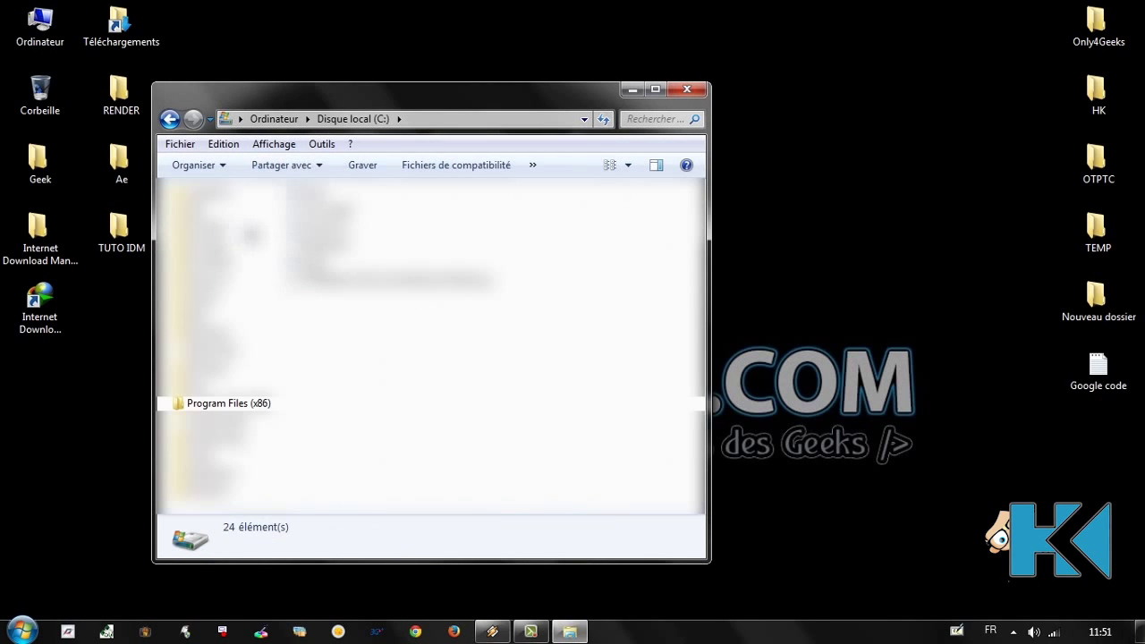
double_click(231, 404)
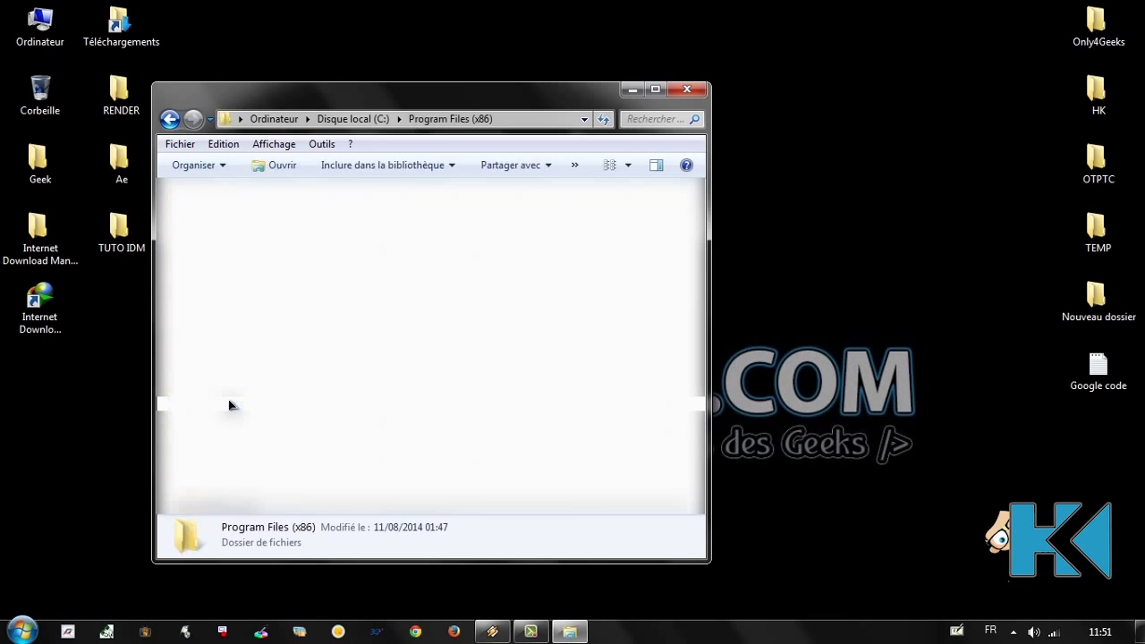
double_click(404, 457)
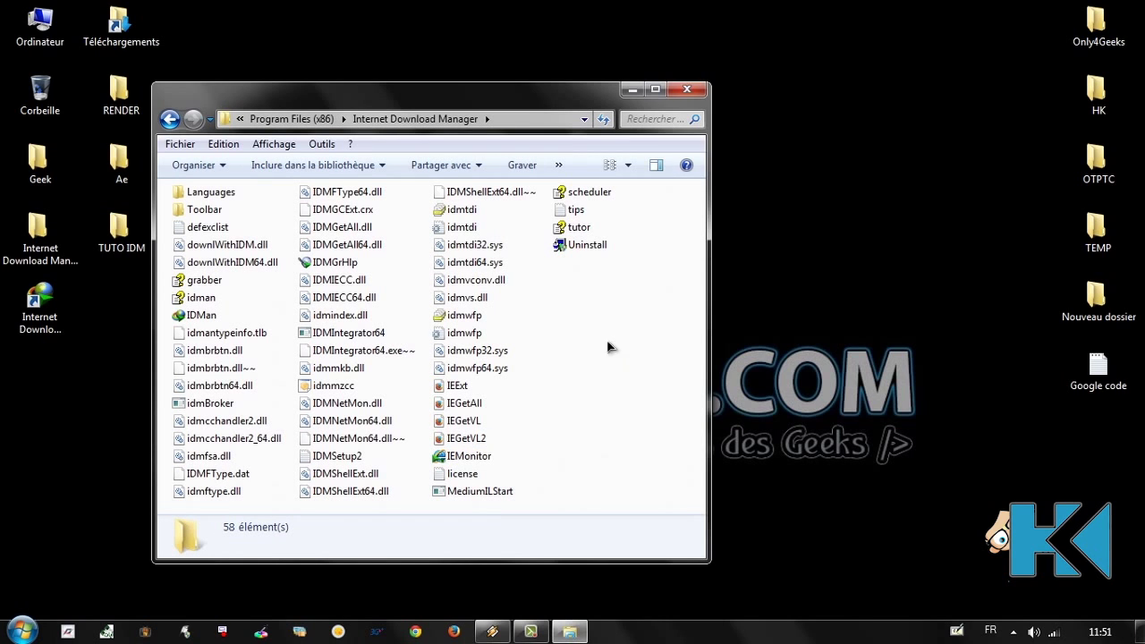
- Paste the copied IDMan file into the Internet Download Manager folder, replacing the existing one, and close the window
right_click(544, 315)
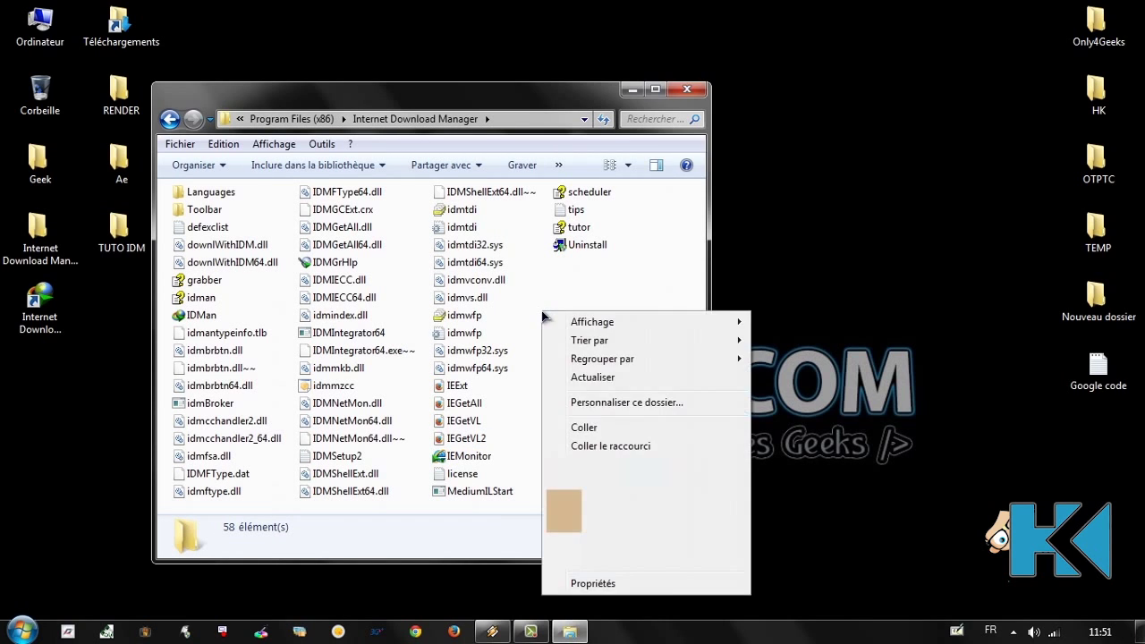
left_click(597, 427)
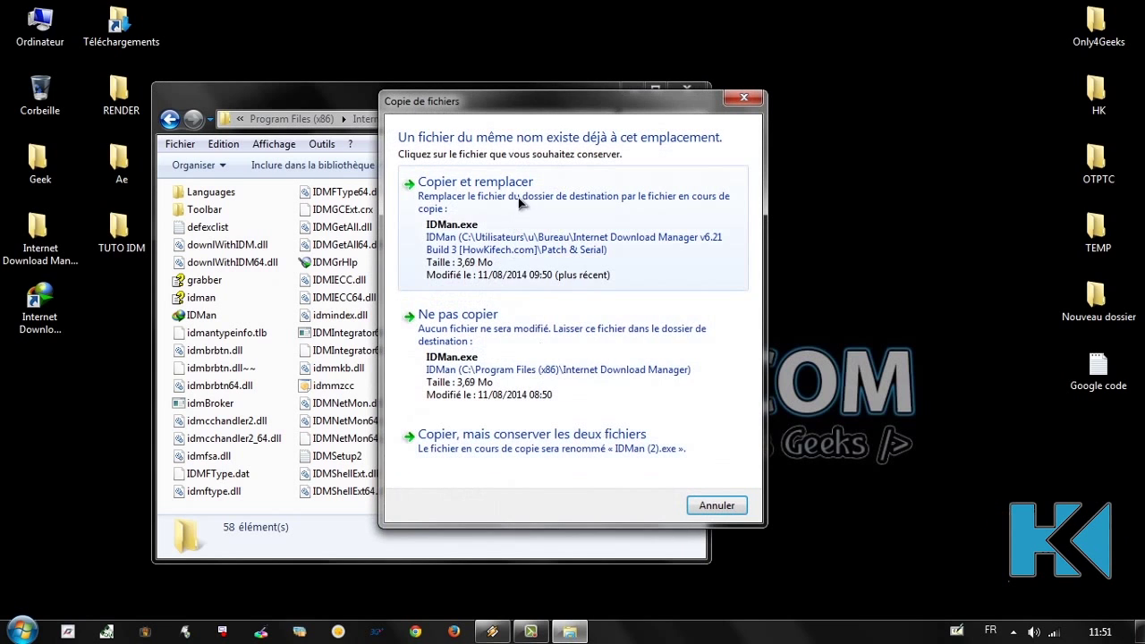
left_click(514, 204)
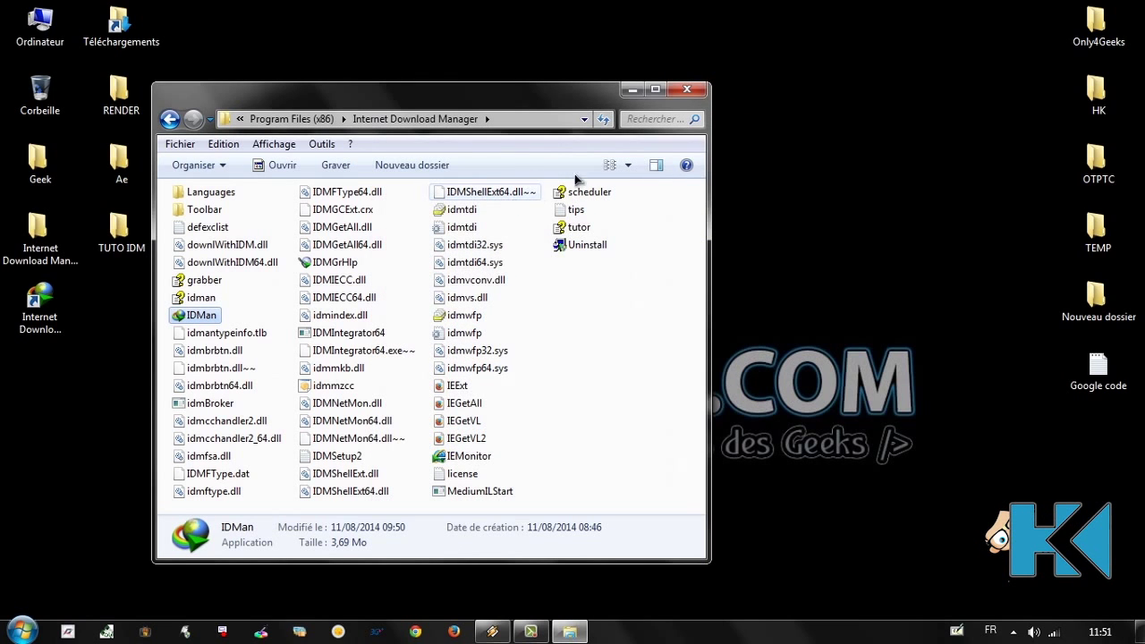
left_click(687, 89)
- Launch Internet Download Manager from its desktop shortcut and view its version and registration information
left_click(55, 304)
double_click(55, 302)
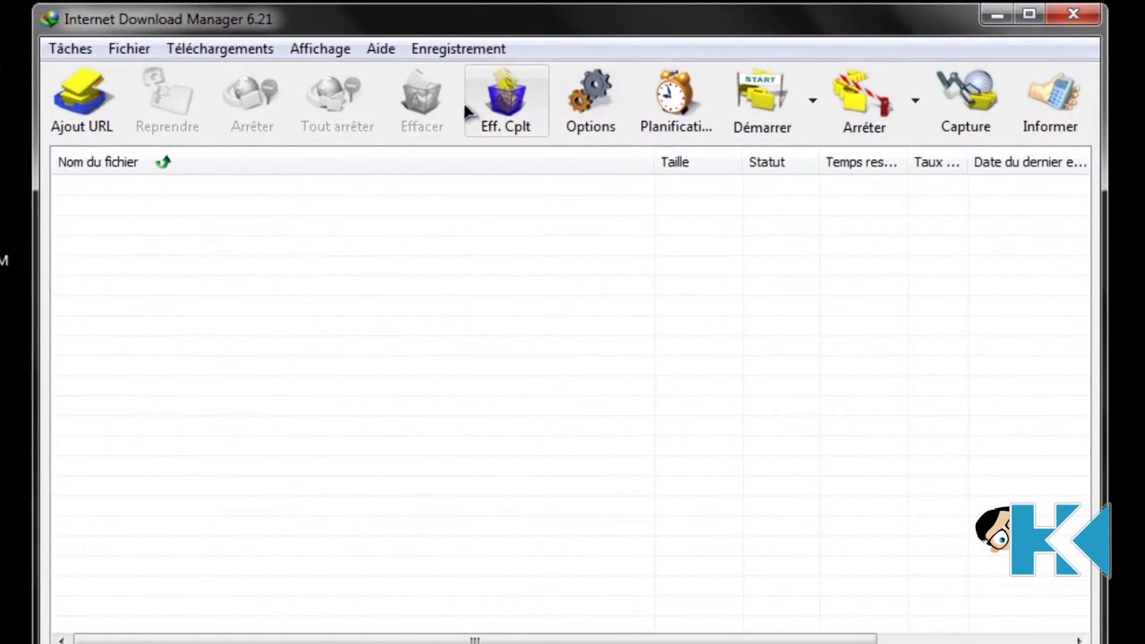
left_click(387, 52)
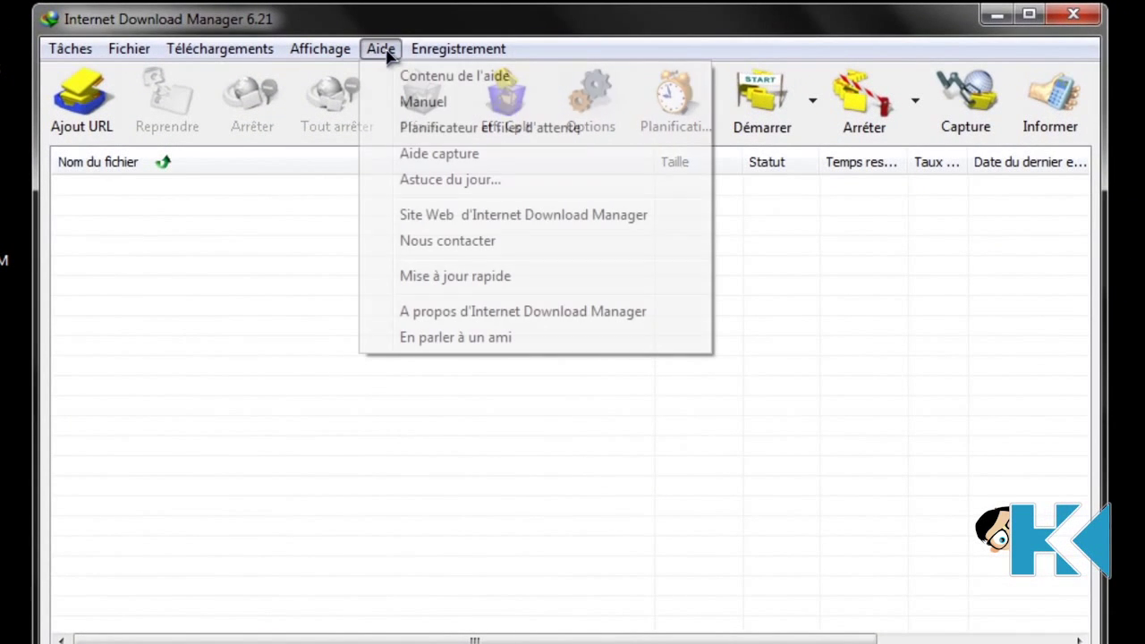
left_click(485, 313)
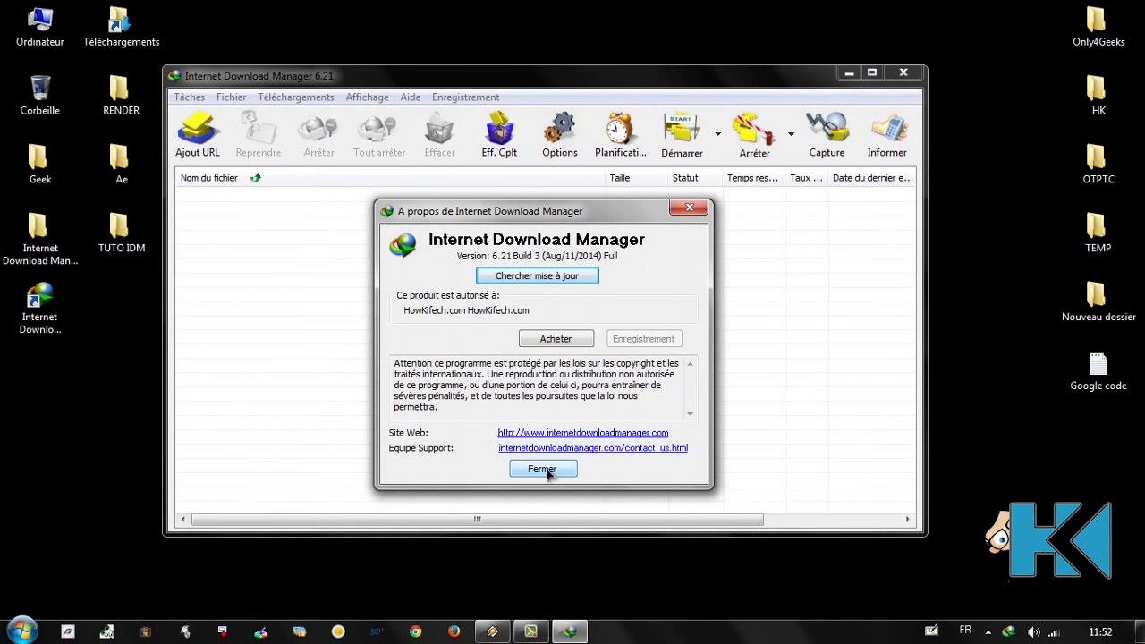
- Close the version information dialog and the Internet Download Manager window
left_click(544, 468)
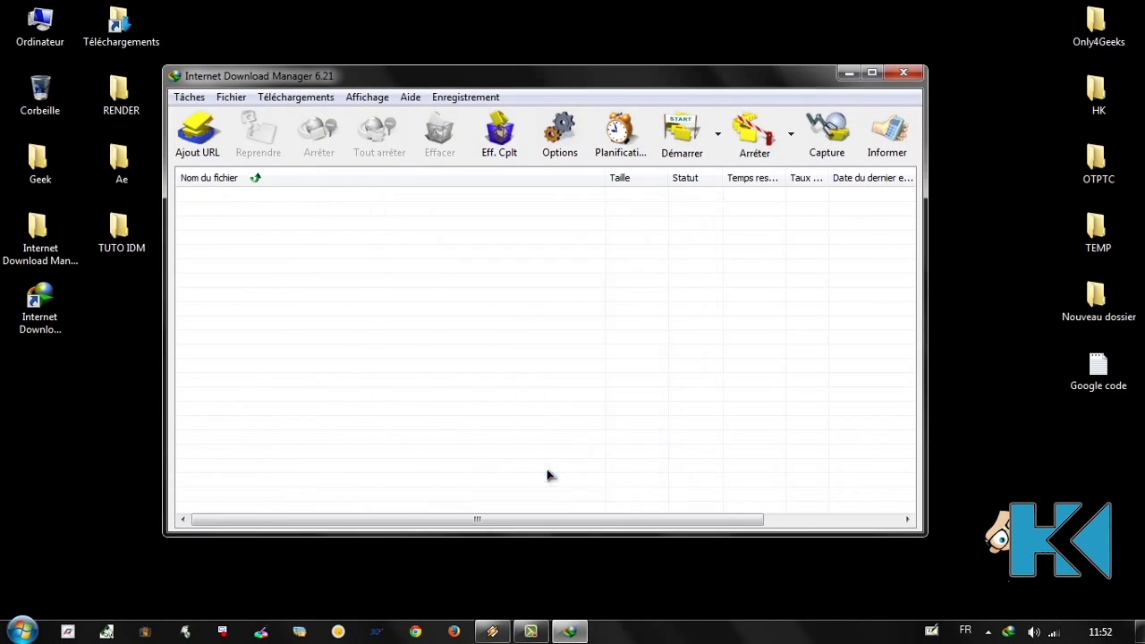
left_click(915, 78)
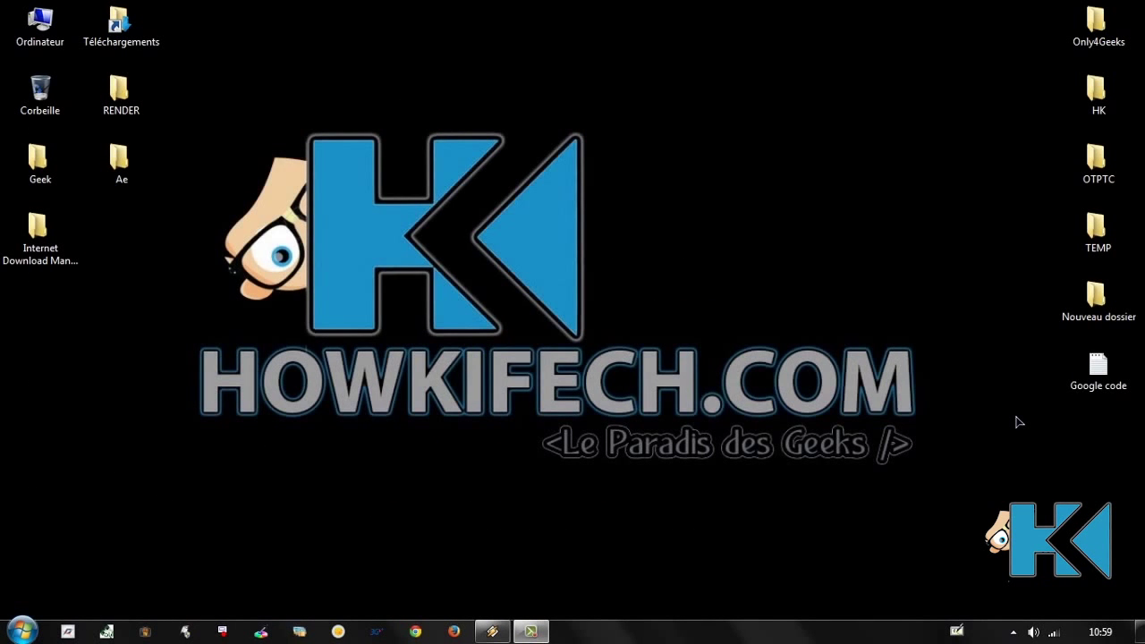
- Bring up the Internet Download Manager already running in the background, view its version and registration information, and close the information dialog
left_click(1011, 633)
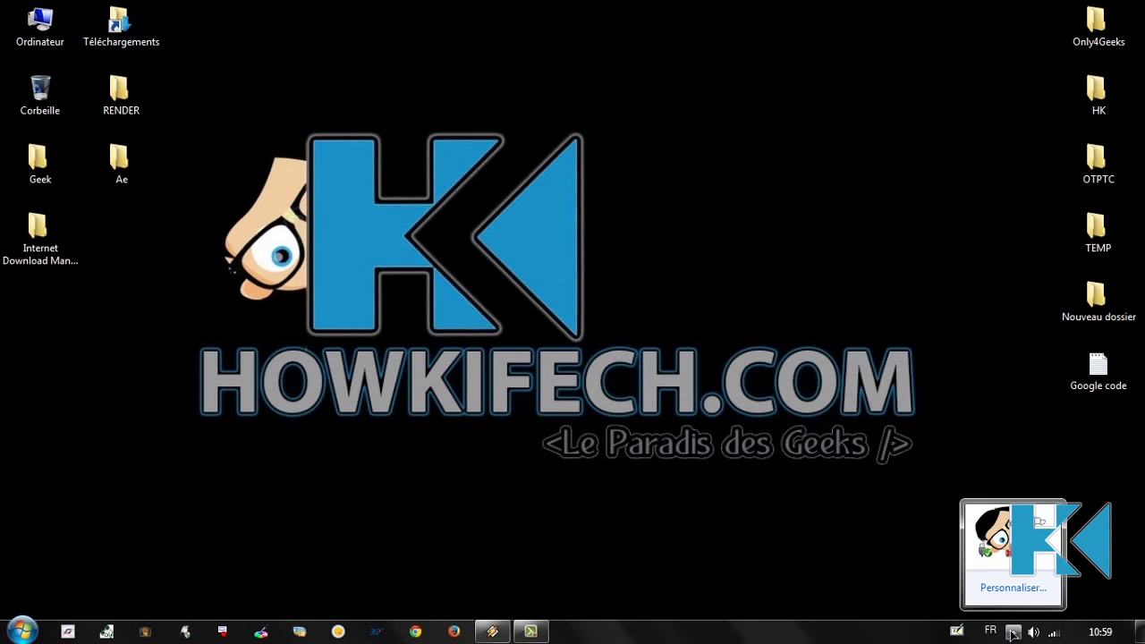
double_click(1040, 521)
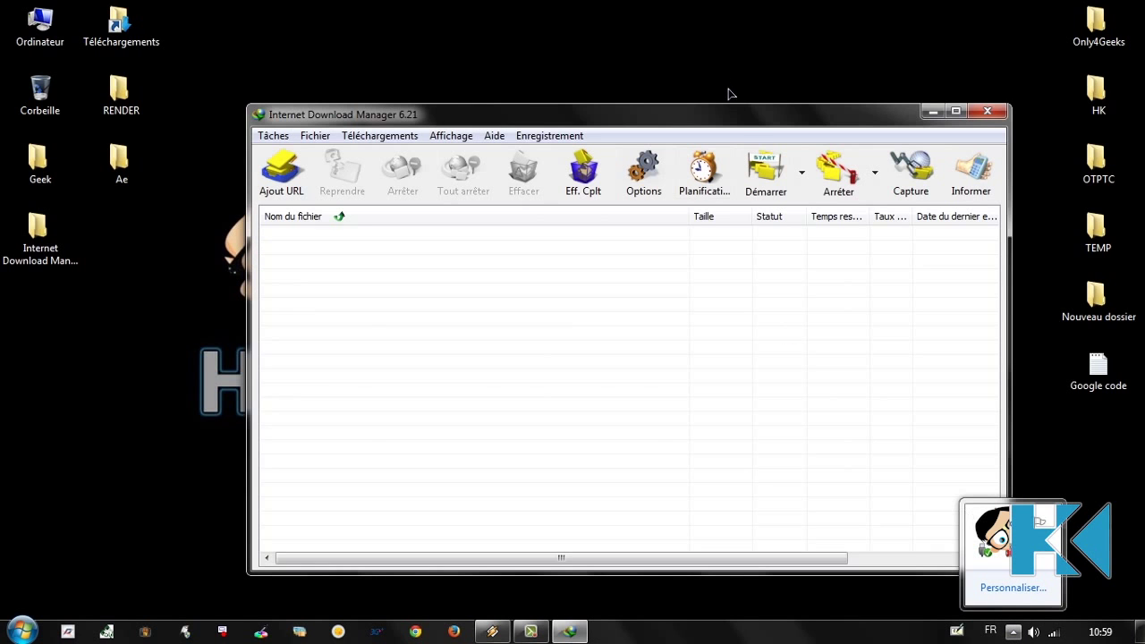
left_click_drag(746, 126, 662, 87)
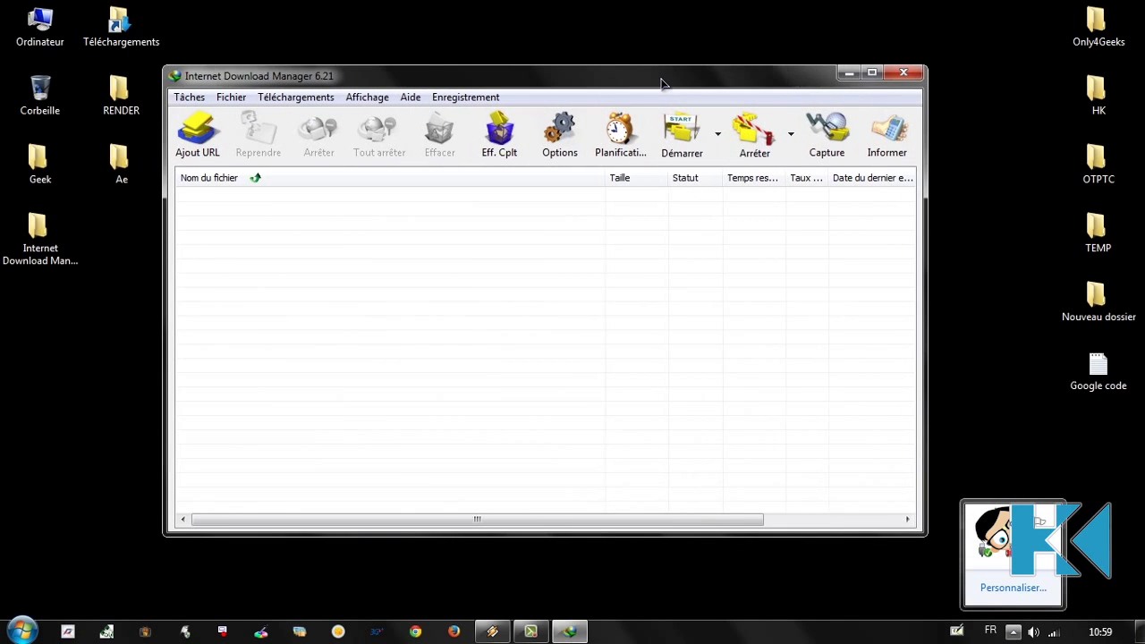
left_click(409, 97)
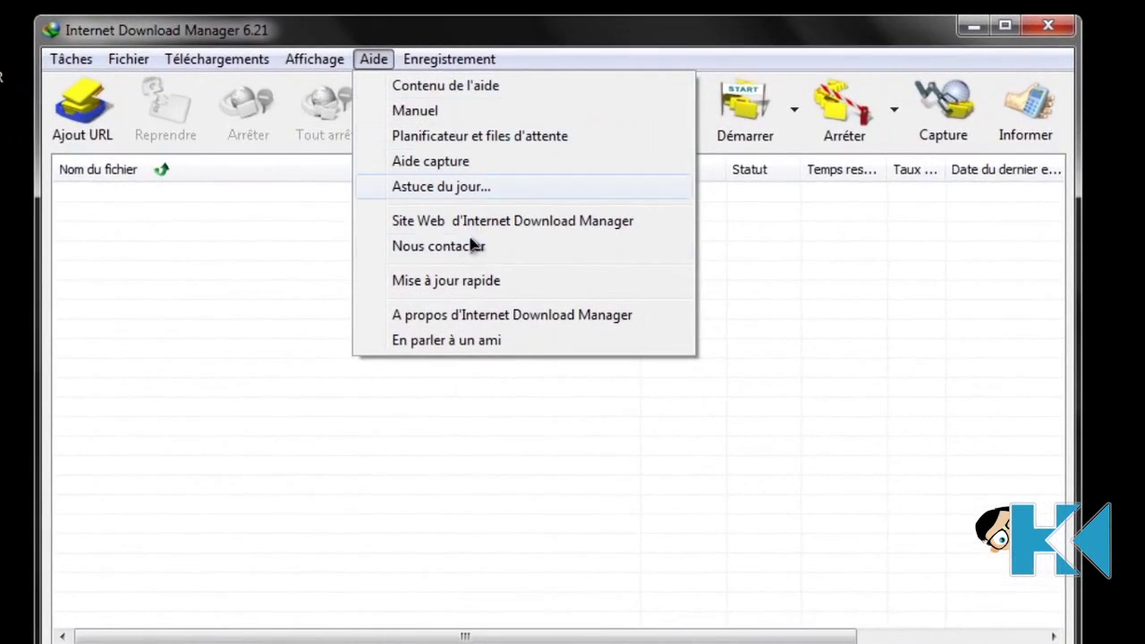
left_click(465, 315)
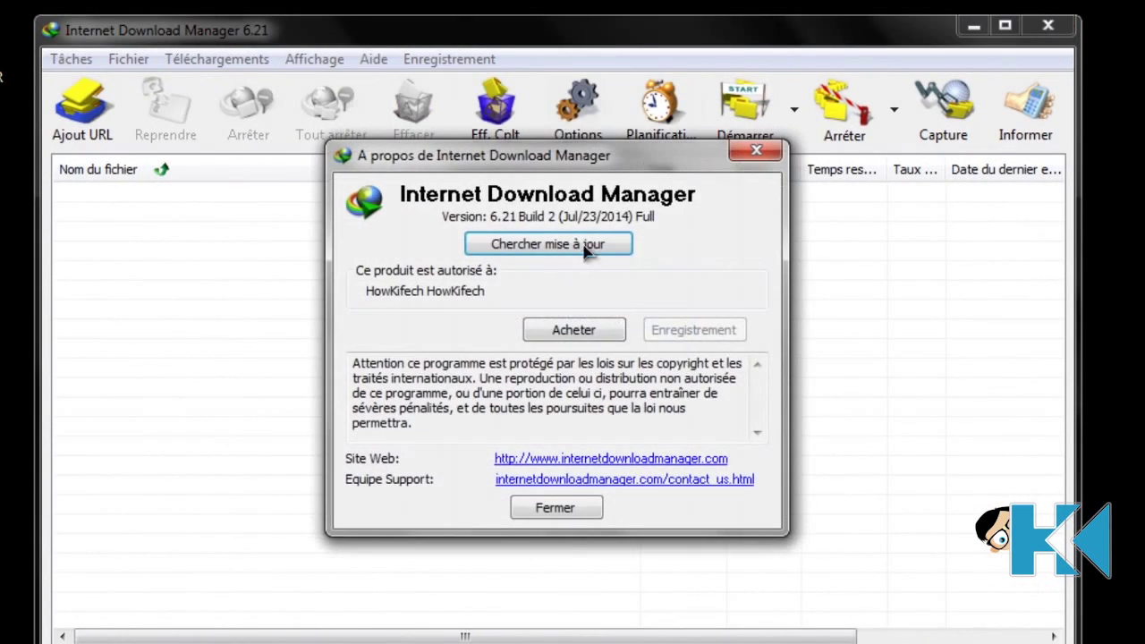
left_click_drag(581, 171, 582, 225)
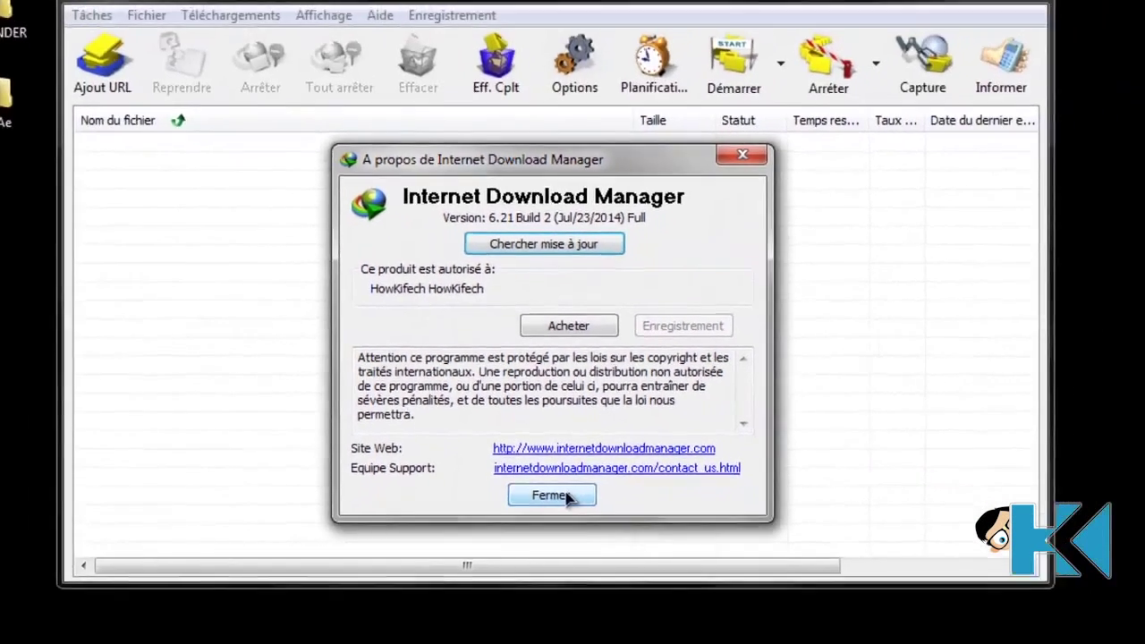
left_click(598, 565)
- Run the quick update of Internet Download Manager to version 6.21 Build 3 and finish the update wizard
left_click(411, 97)
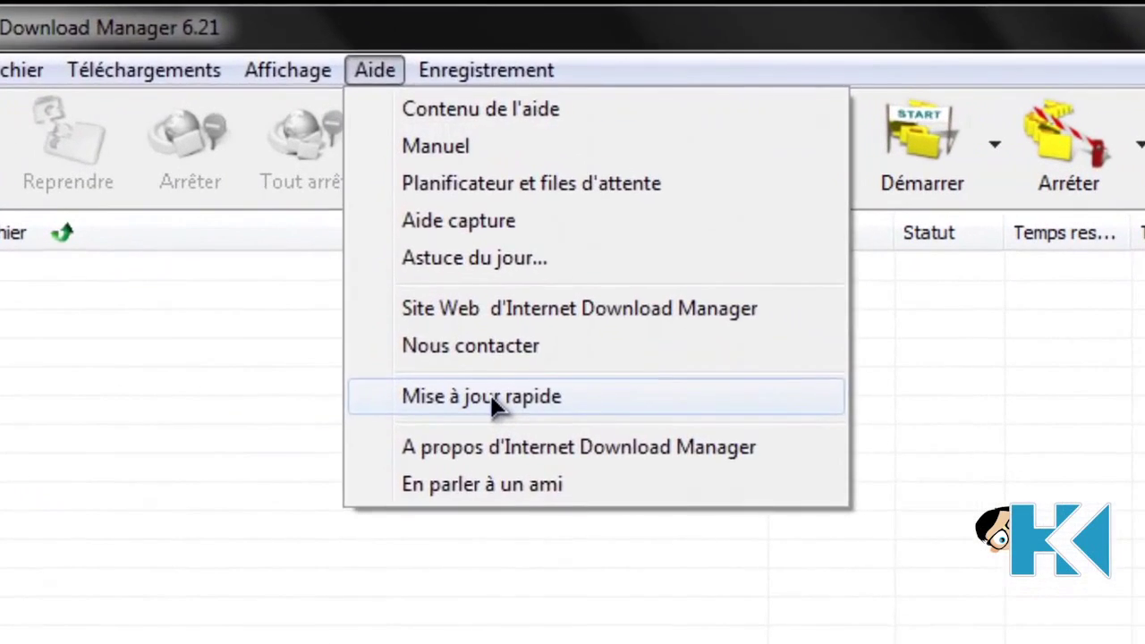
left_click(472, 260)
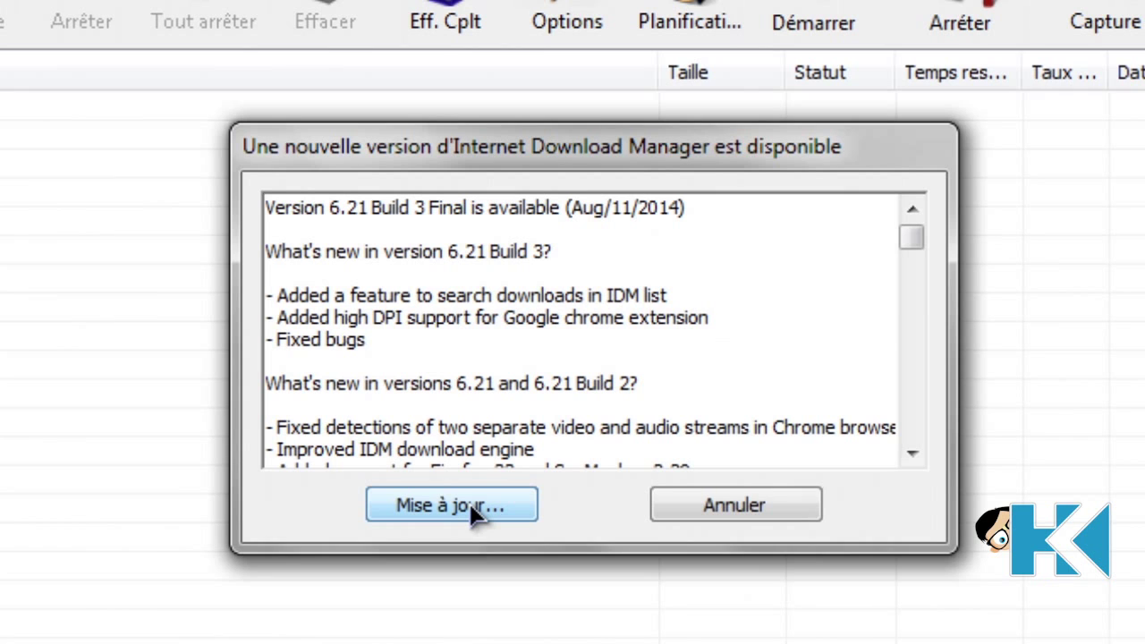
left_click(472, 508)
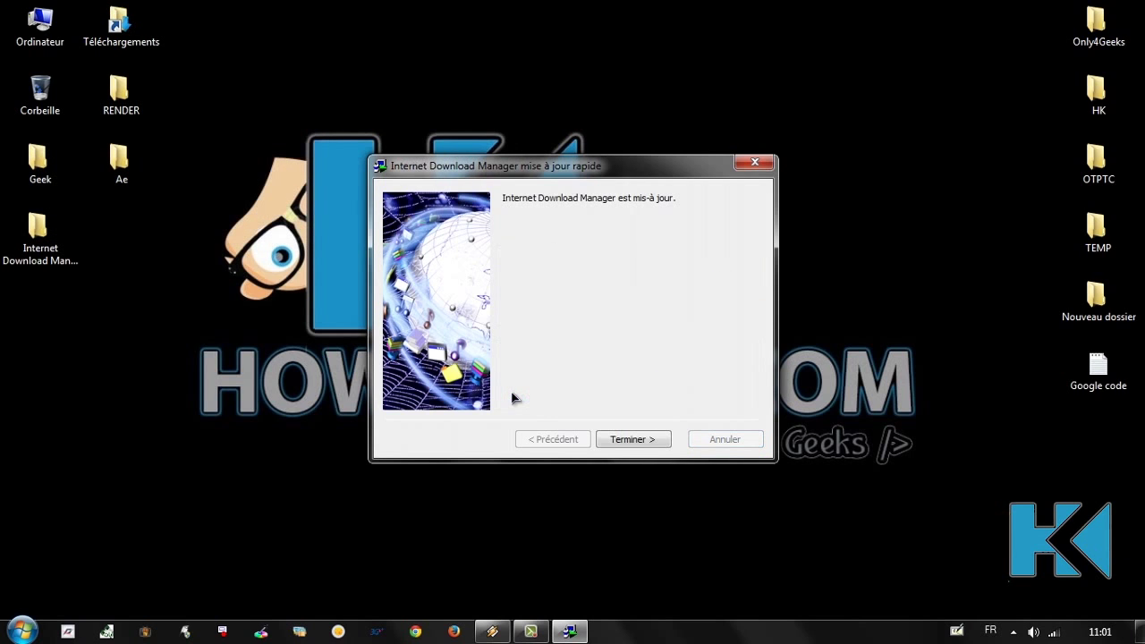
left_click(627, 440)
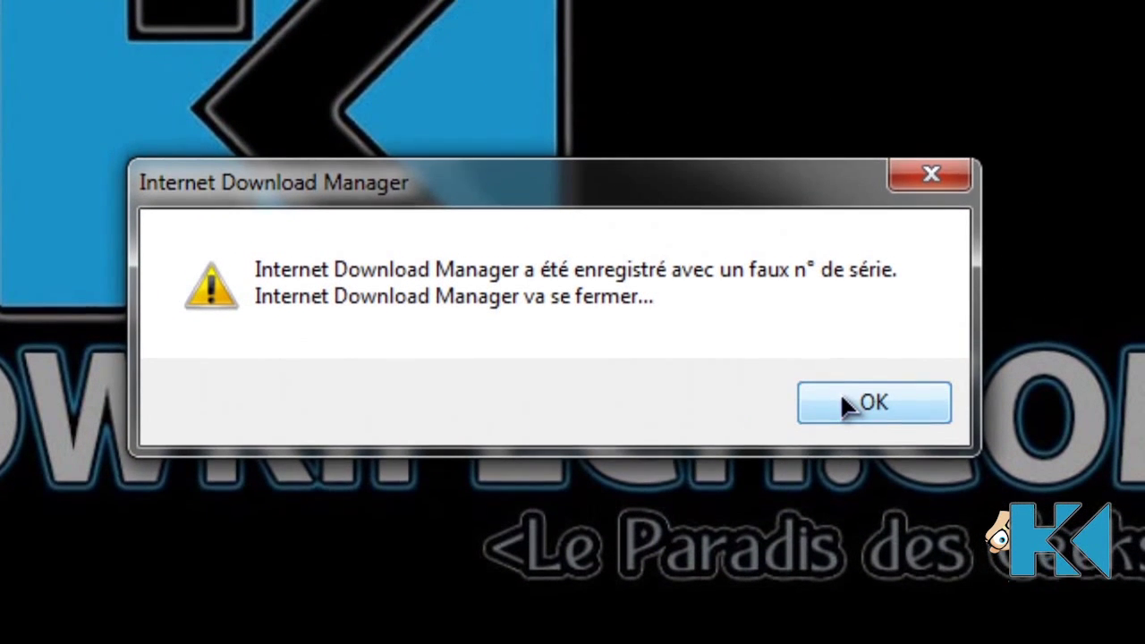
- Dismiss the serial number warning and cancel the registration form without filling it in
left_click(847, 401)
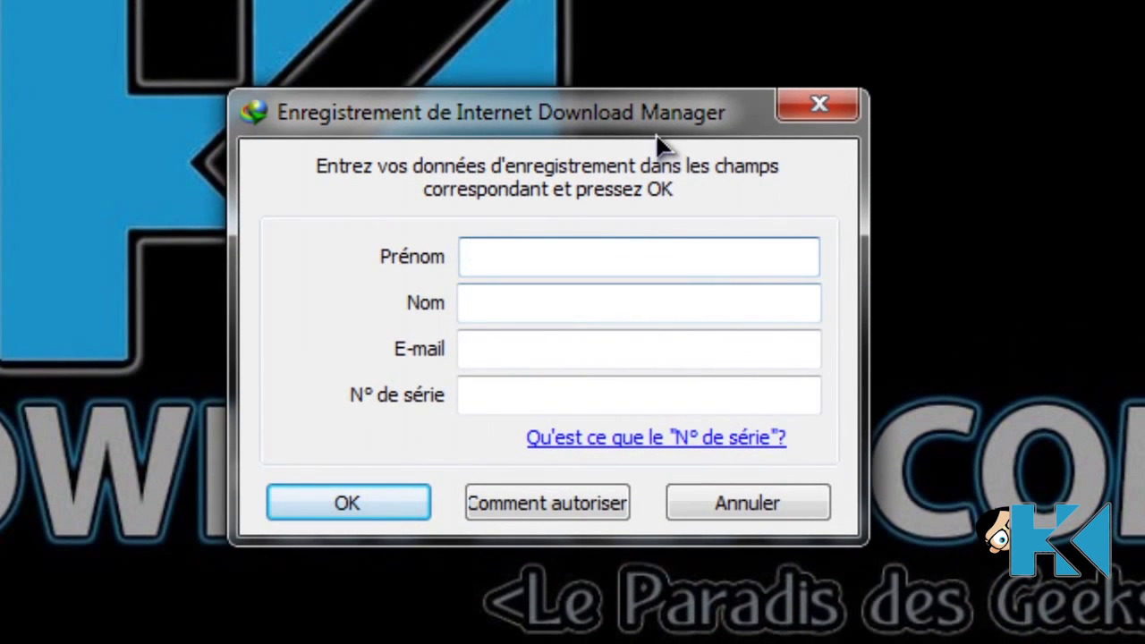
left_click_drag(651, 129, 603, 204)
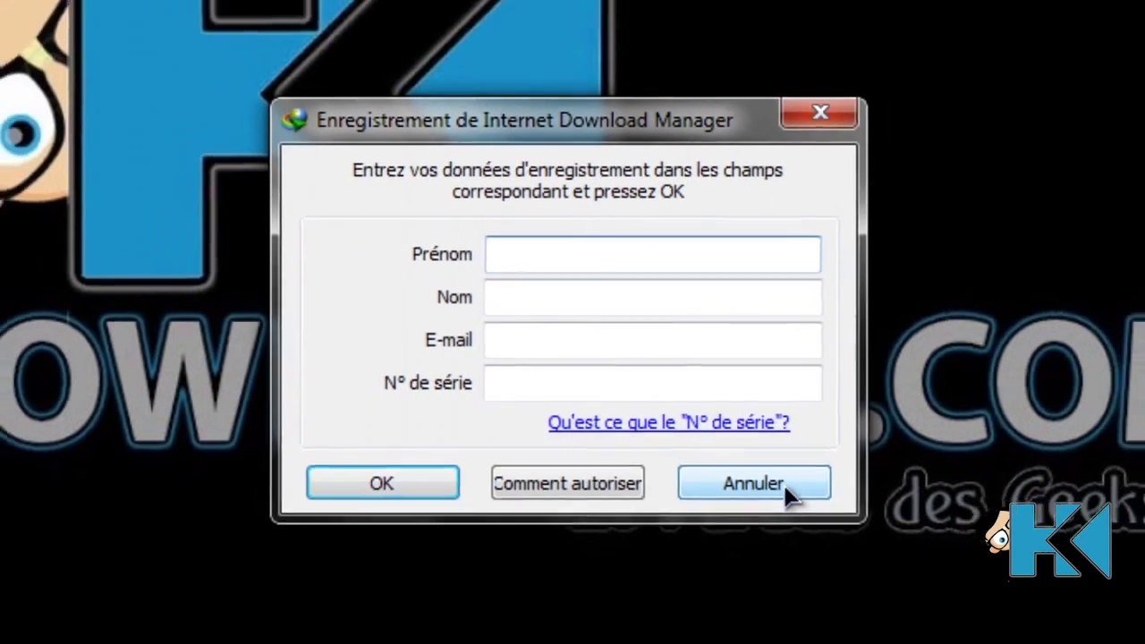
left_click(799, 491)
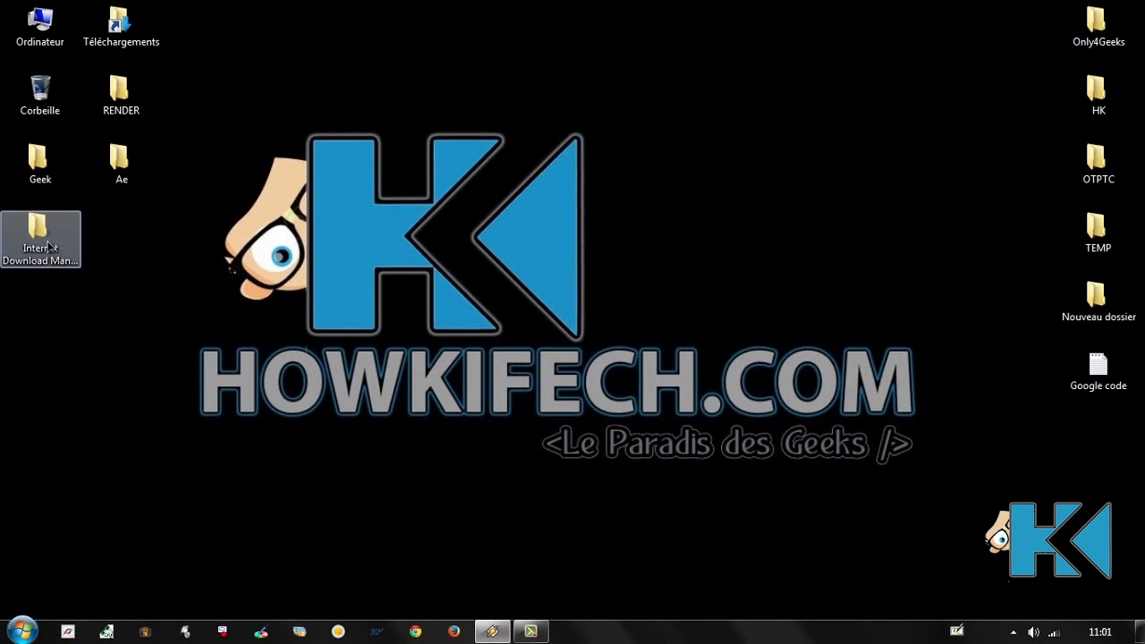
- Copy the IDMan application from the Patch & Serial subfolder of the desktop's Internet Download Manager folder and close the window
double_click(50, 246)
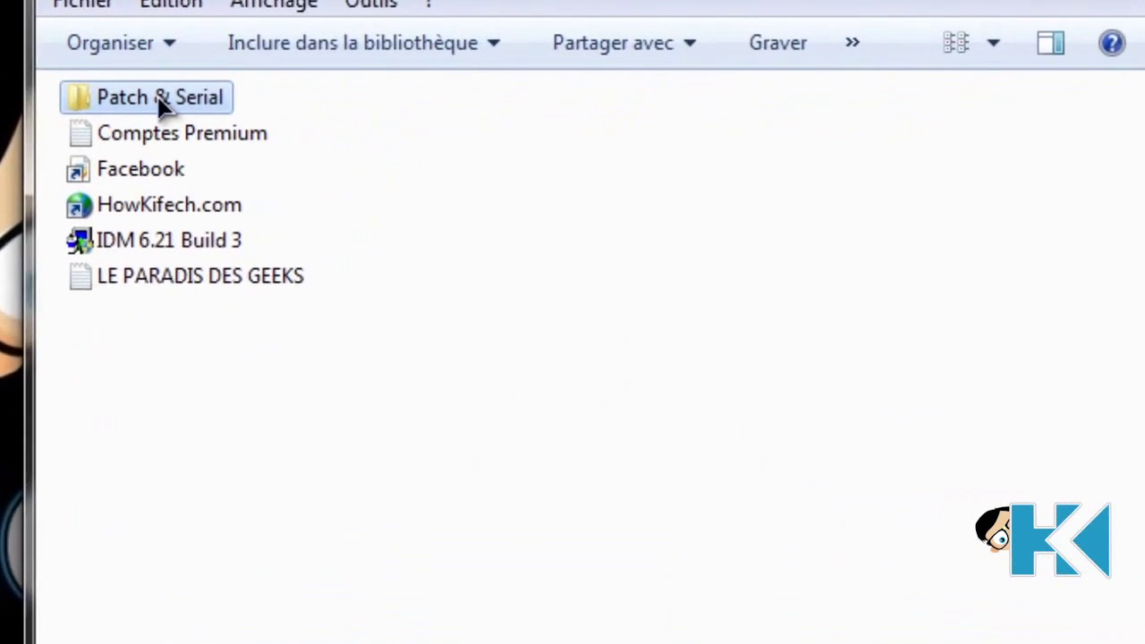
double_click(263, 136)
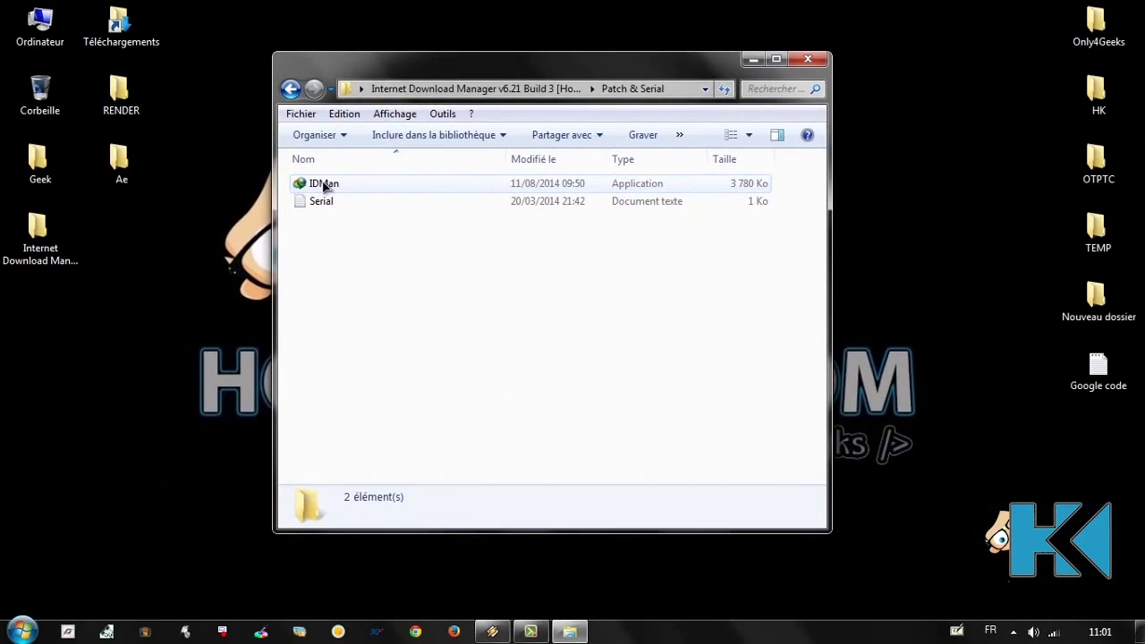
left_click(242, 169)
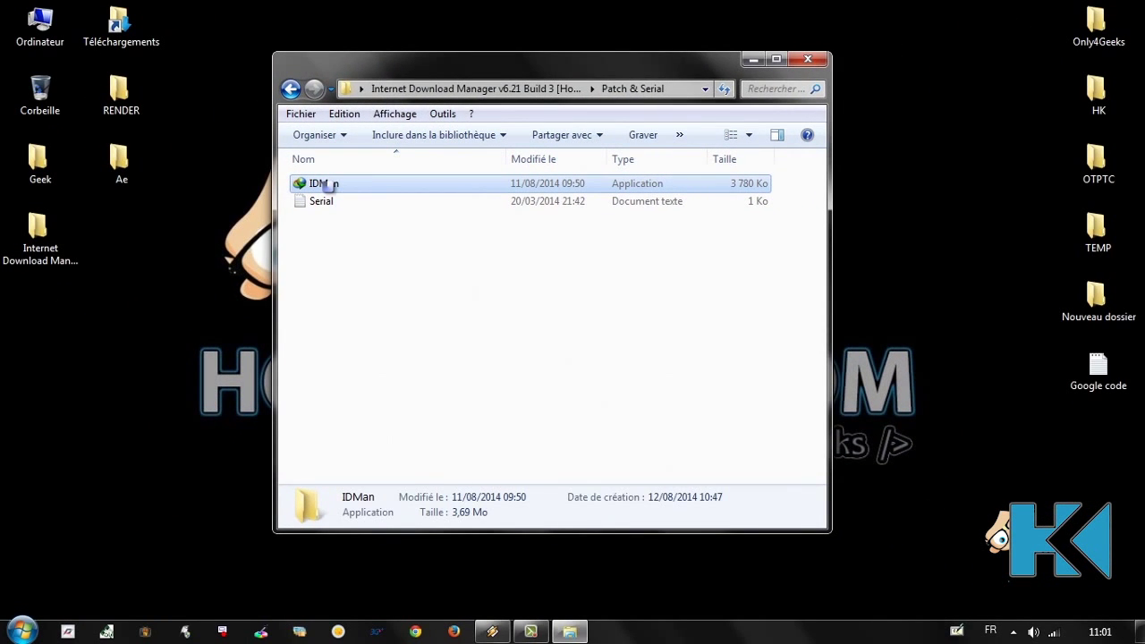
right_click(325, 185)
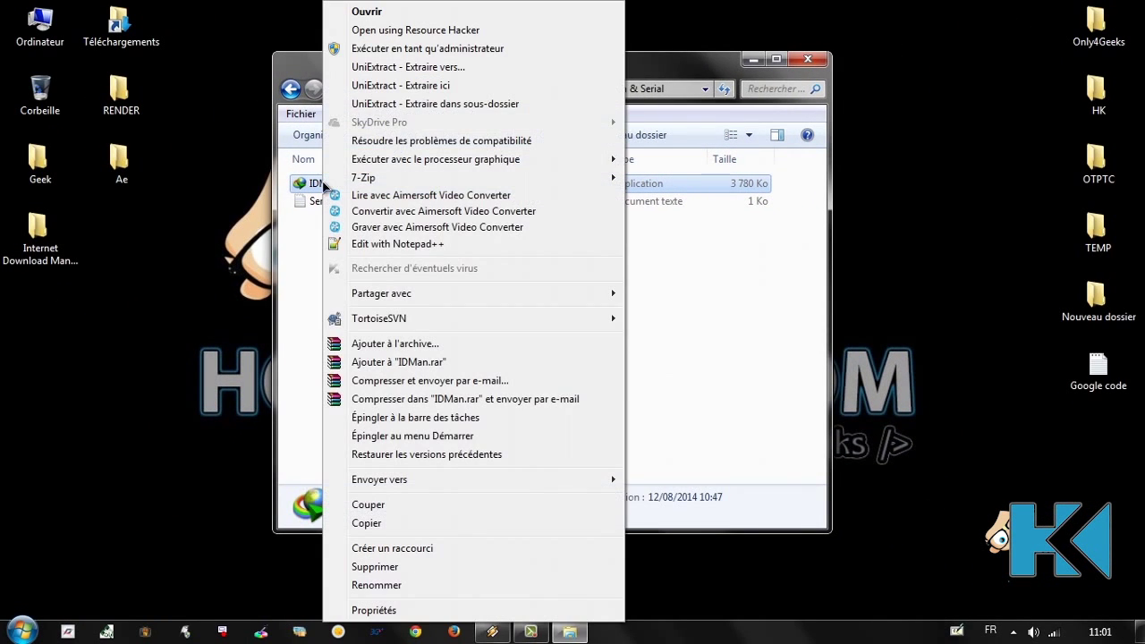
left_click(405, 524)
left_click(807, 59)
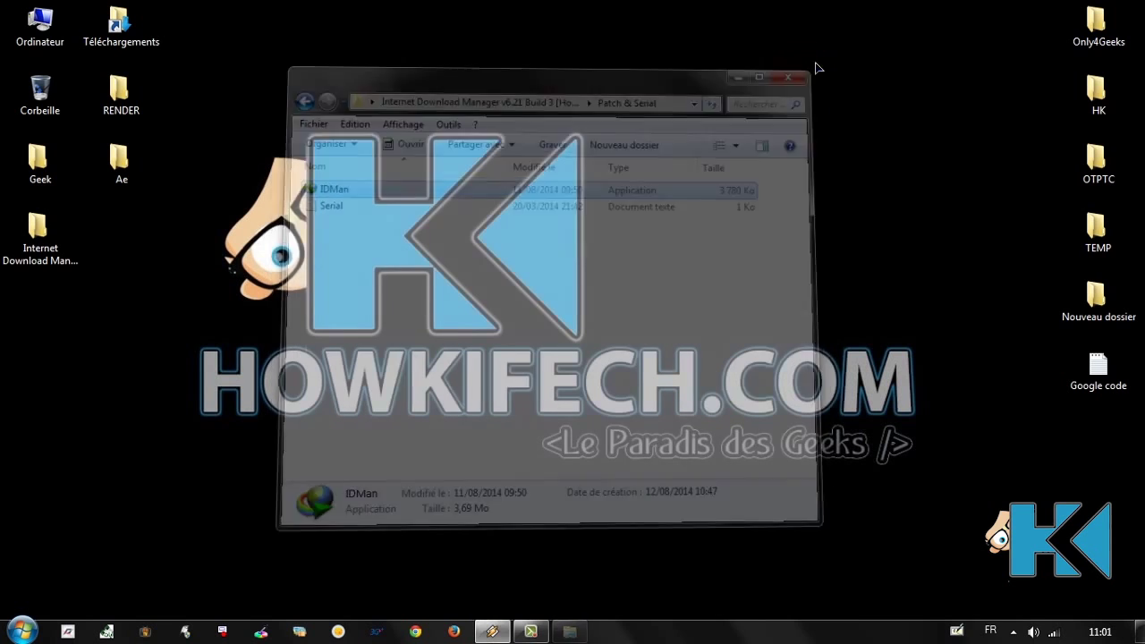
- Open the Internet Download Manager folder inside Program Files (x86) on Disque local (C:)
double_click(51, 34)
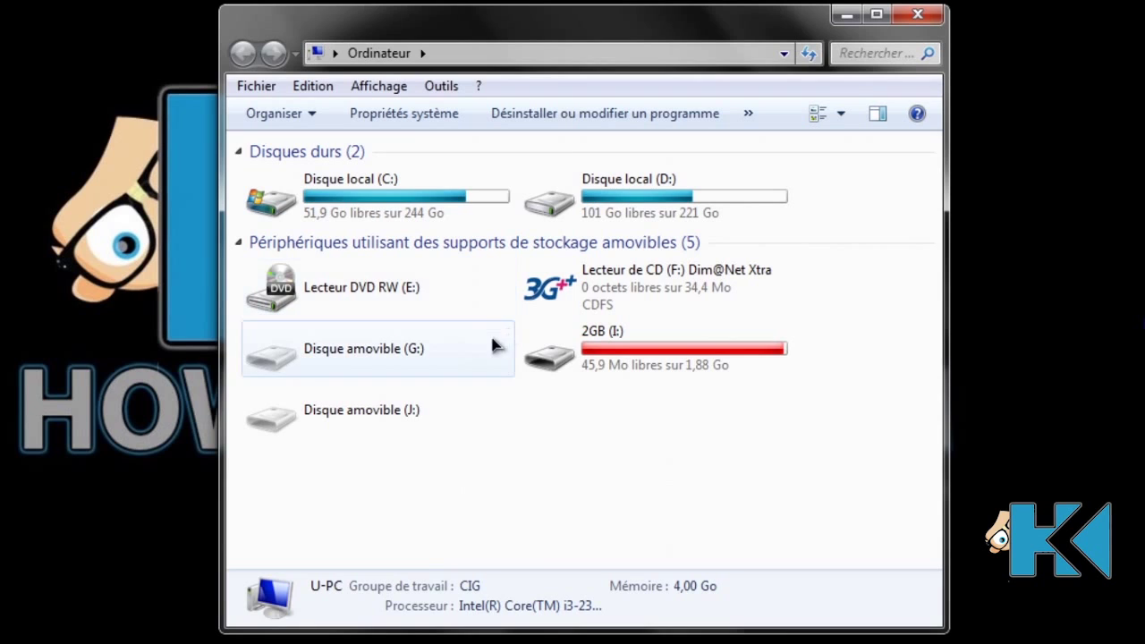
double_click(383, 202)
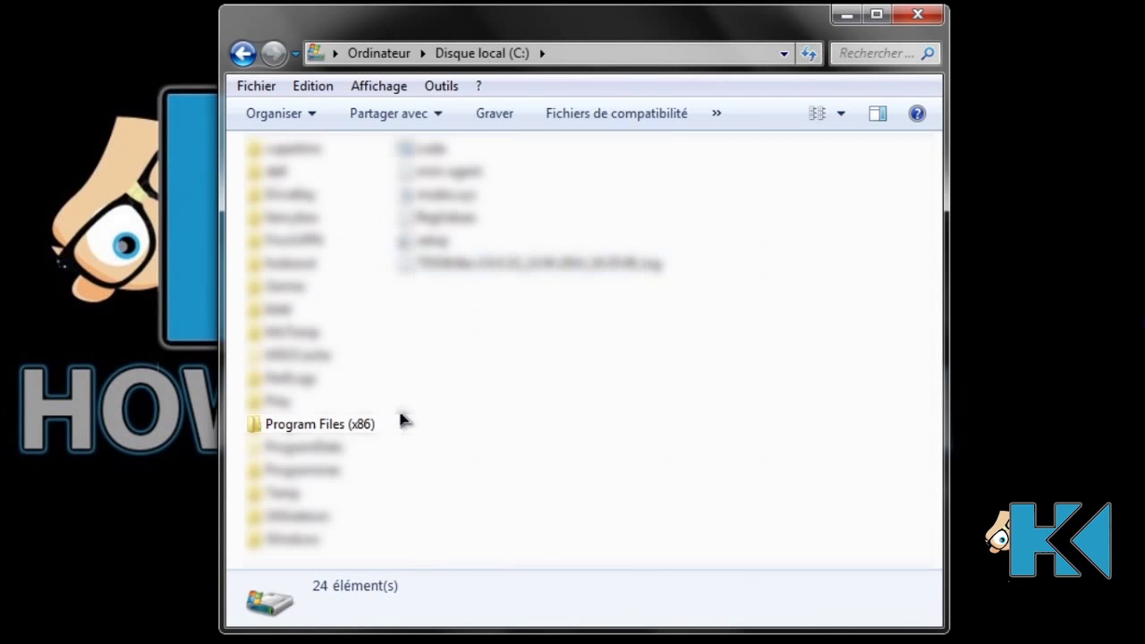
double_click(347, 427)
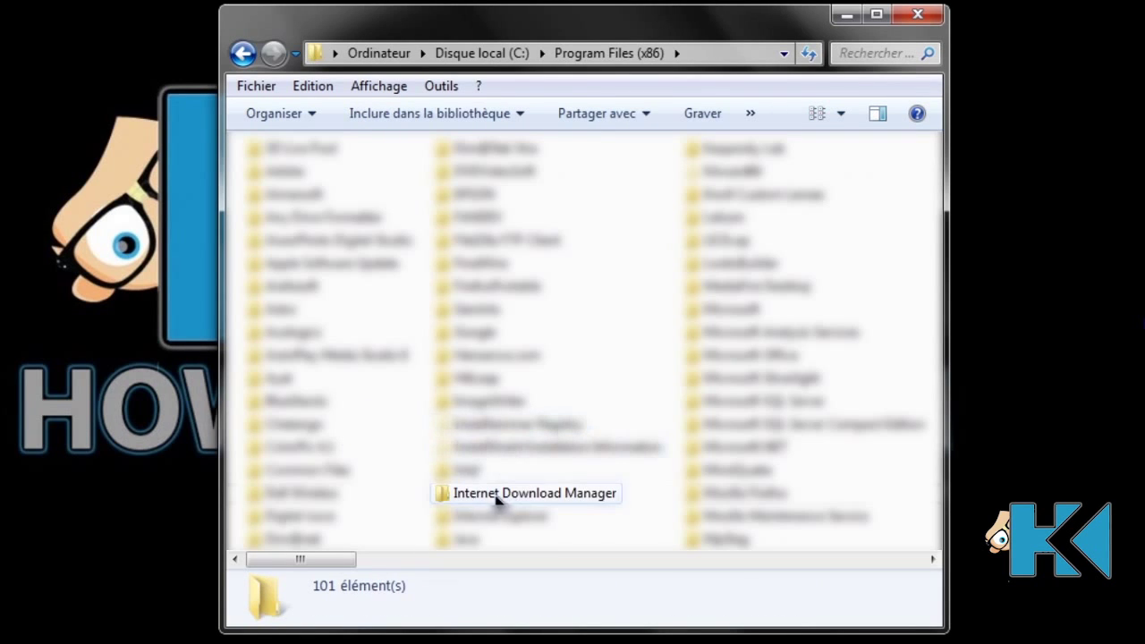
left_click(483, 499)
double_click(470, 497)
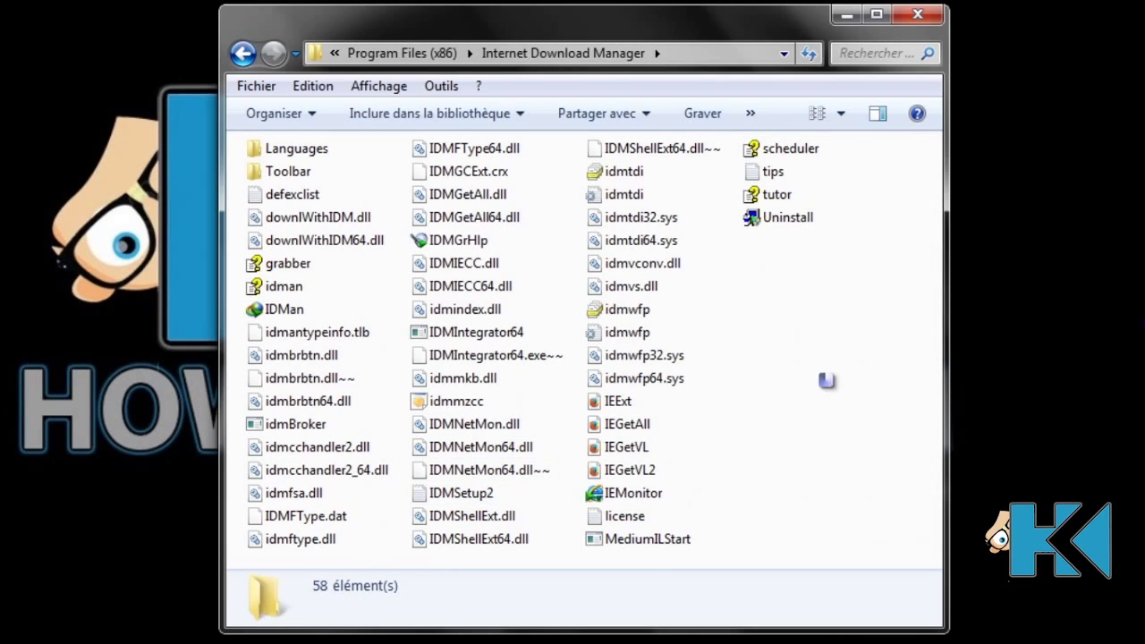
- Paste the copied IDMan application into the Internet Download Manager program folder, replacing the existing file
right_click(821, 378)
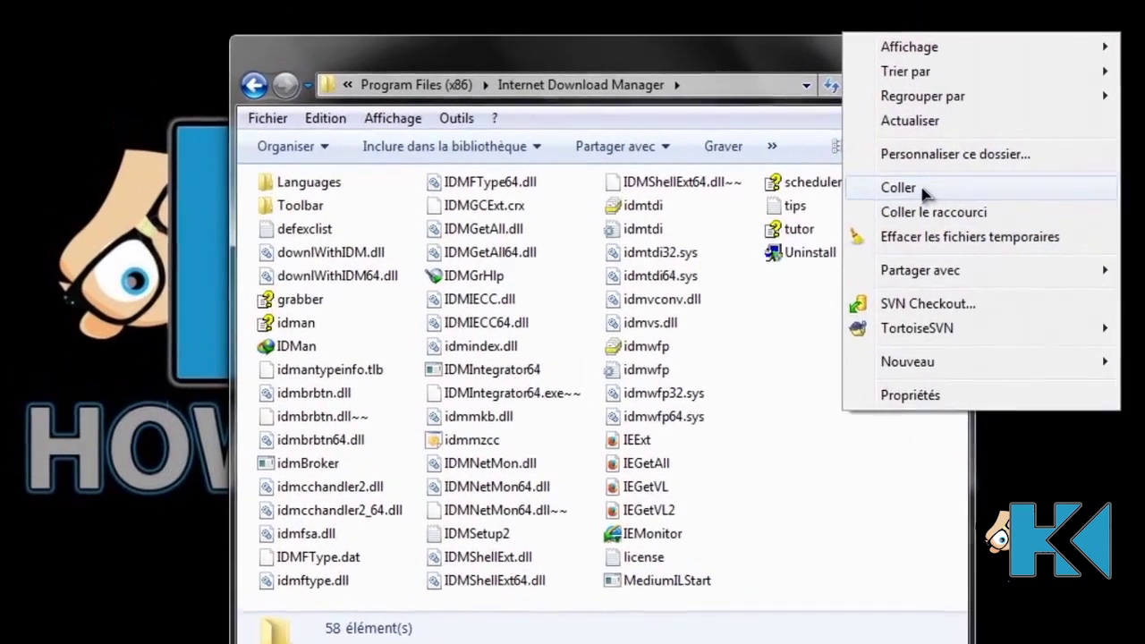
left_click(925, 192)
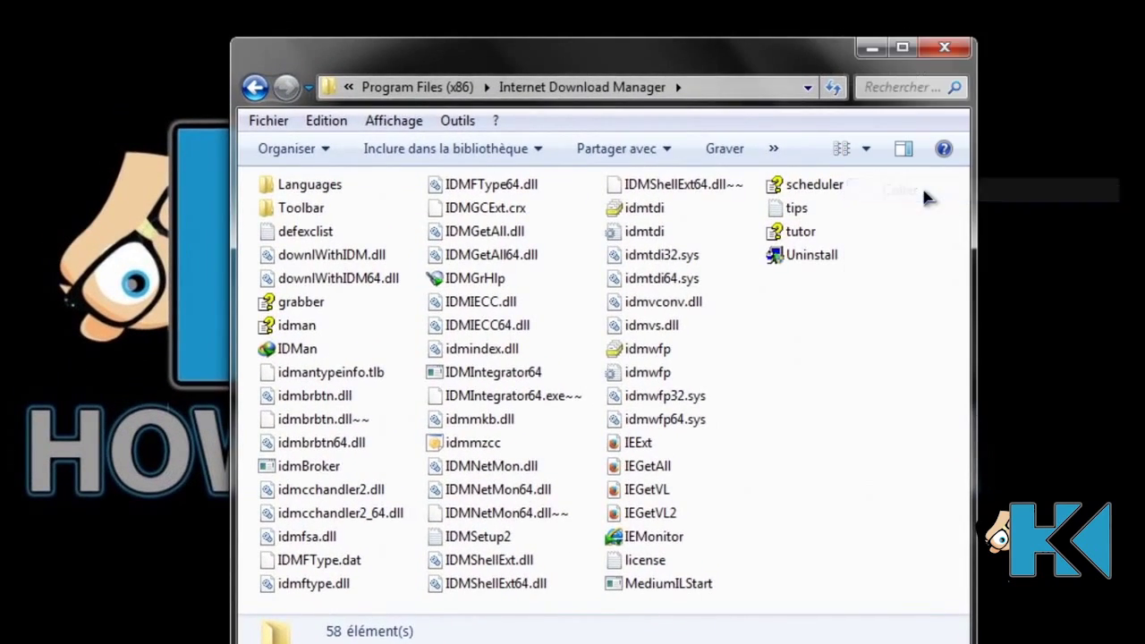
left_click(556, 207)
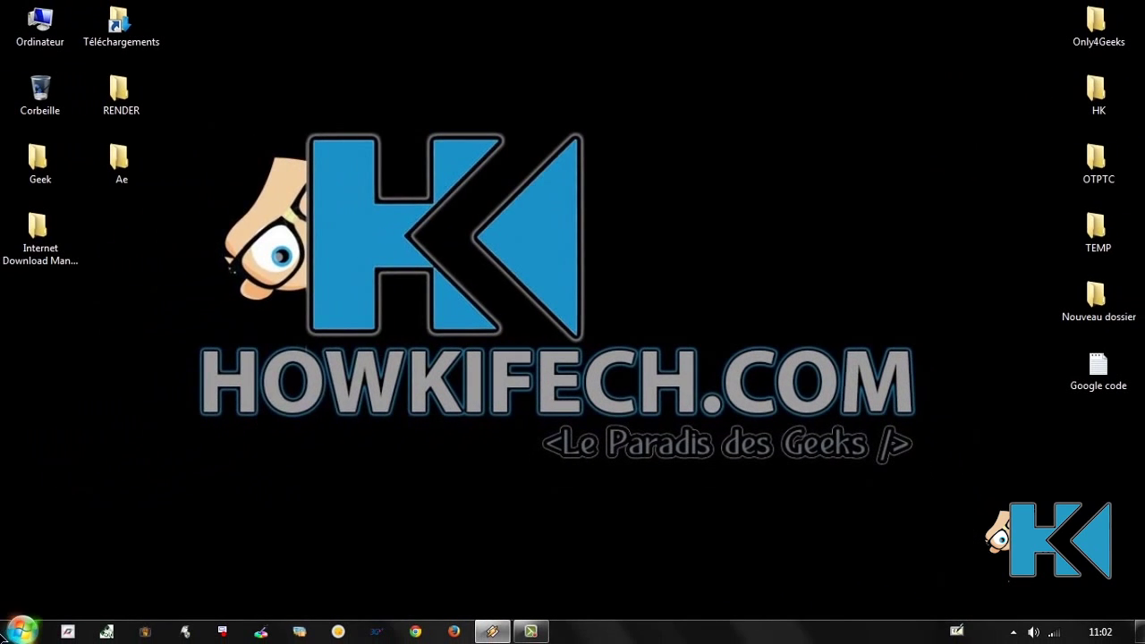
- Launch Internet Download Manager, view its version and registration information, and close the dialog and the program window
left_click(21, 631)
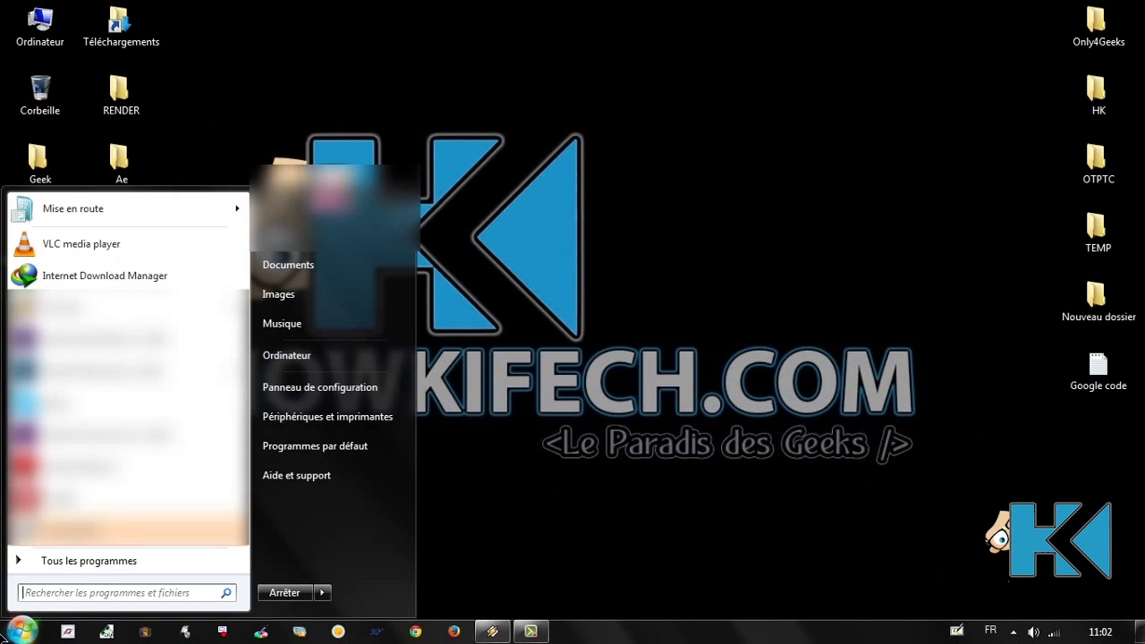
left_click(129, 284)
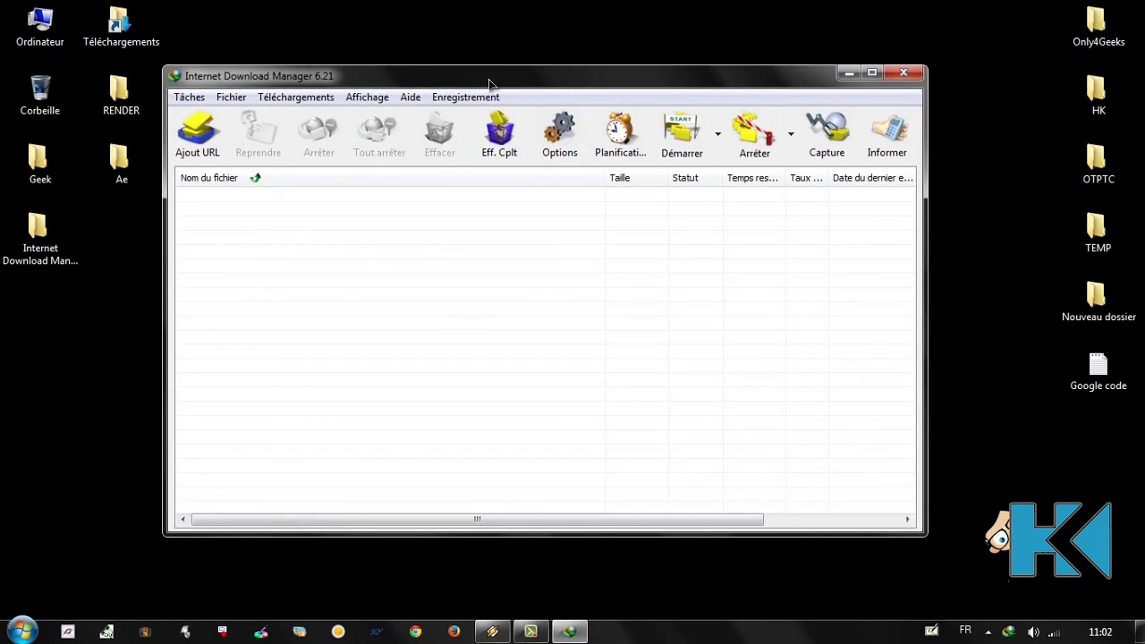
left_click(404, 98)
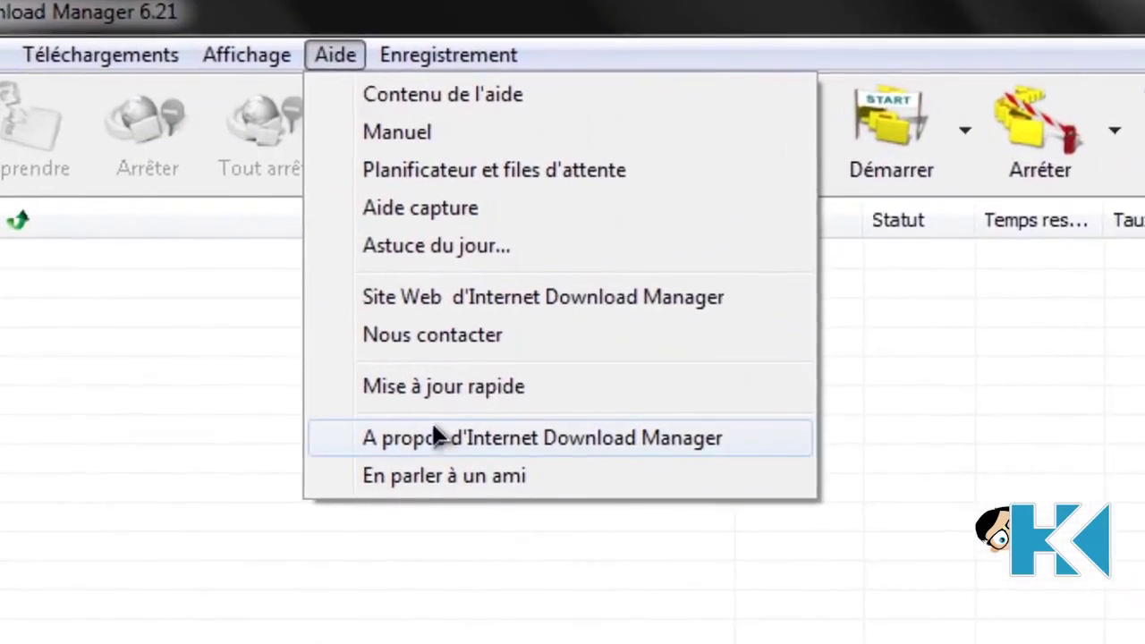
left_click(458, 278)
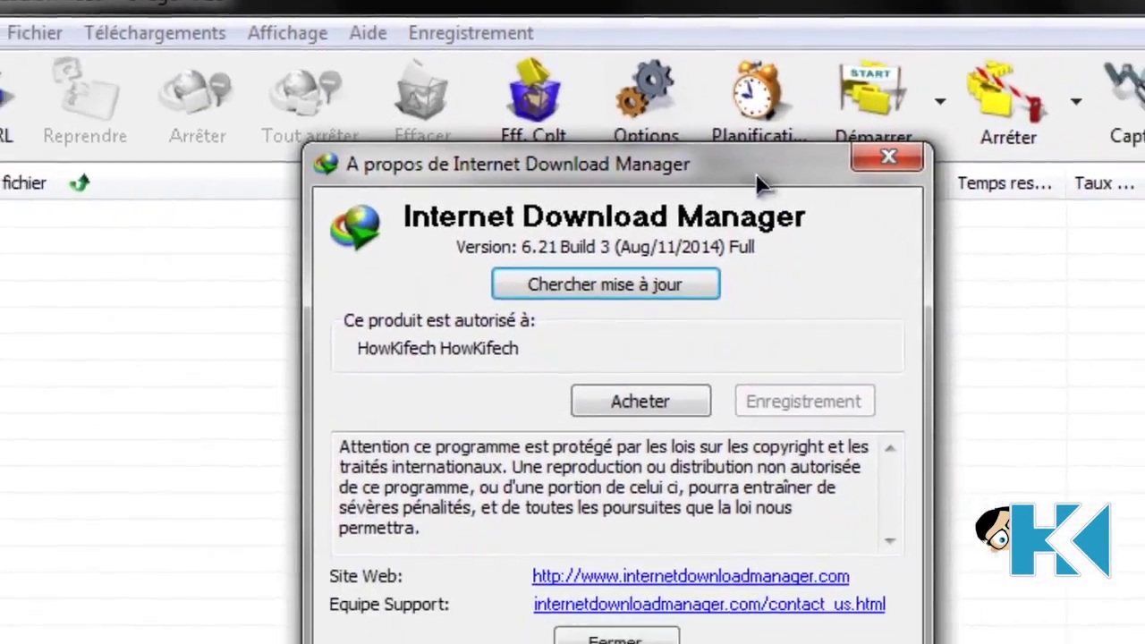
left_click_drag(798, 229, 829, 369)
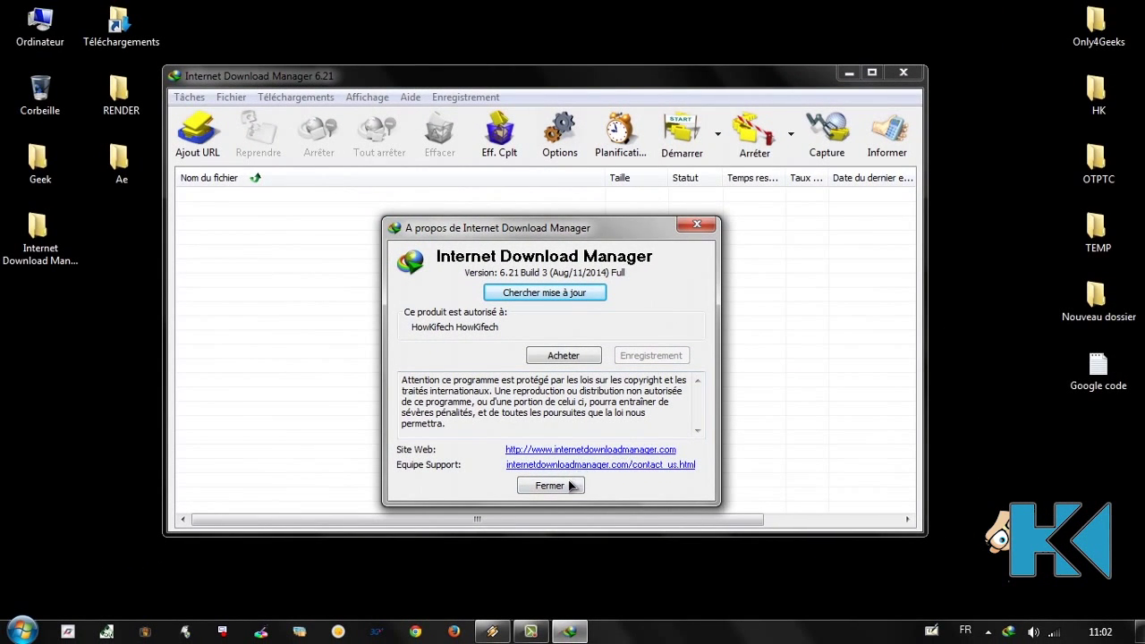
left_click(570, 486)
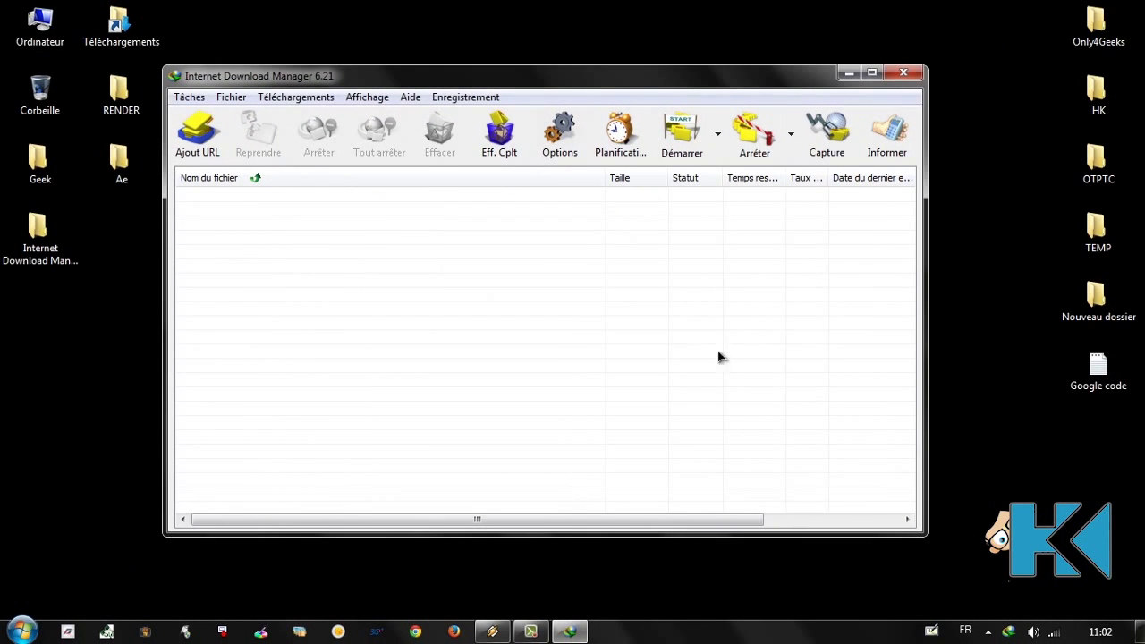
left_click(921, 73)
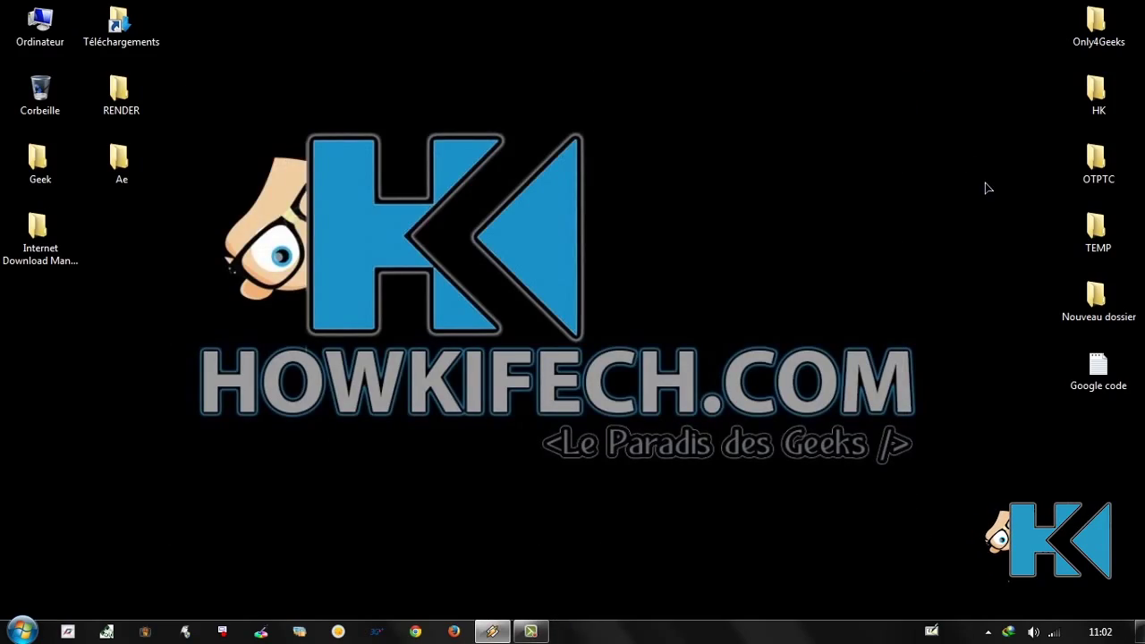